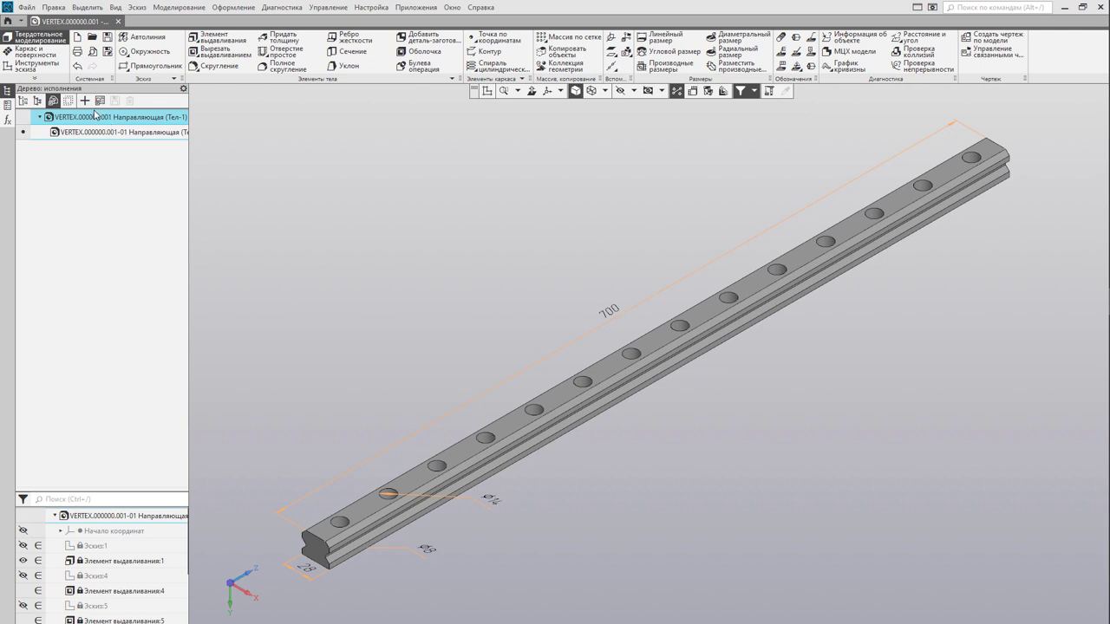
Create an additional configuration of the rail with the dependent-configuration option turned off, and check its variables
{"action": "left_click", "coordinate": [85, 101]}
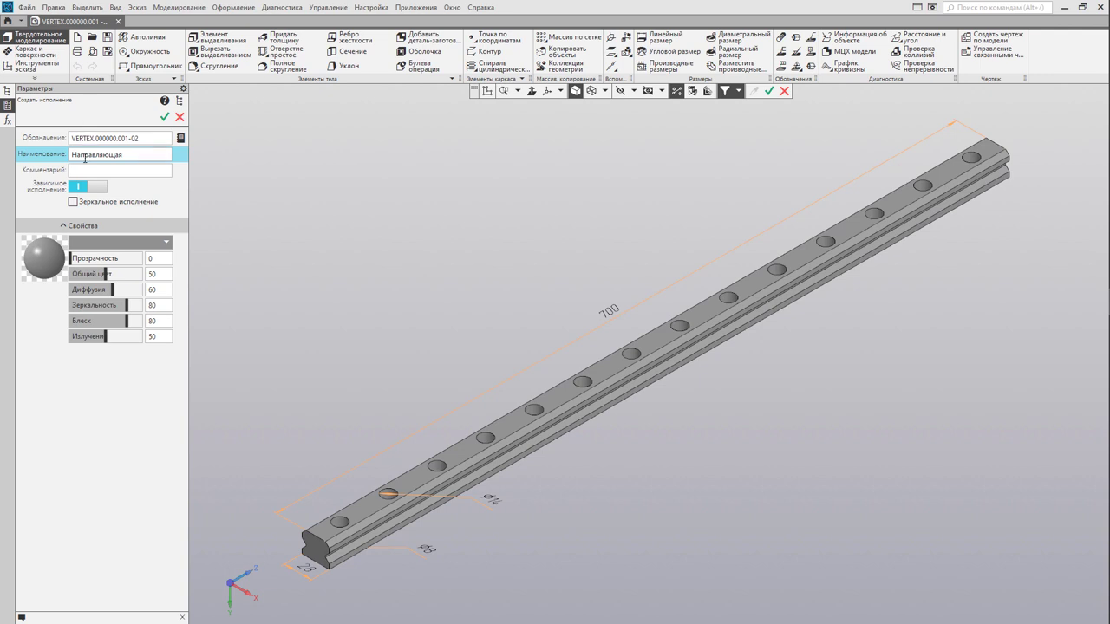
{"action": "left_click", "coordinate": [94, 189]}
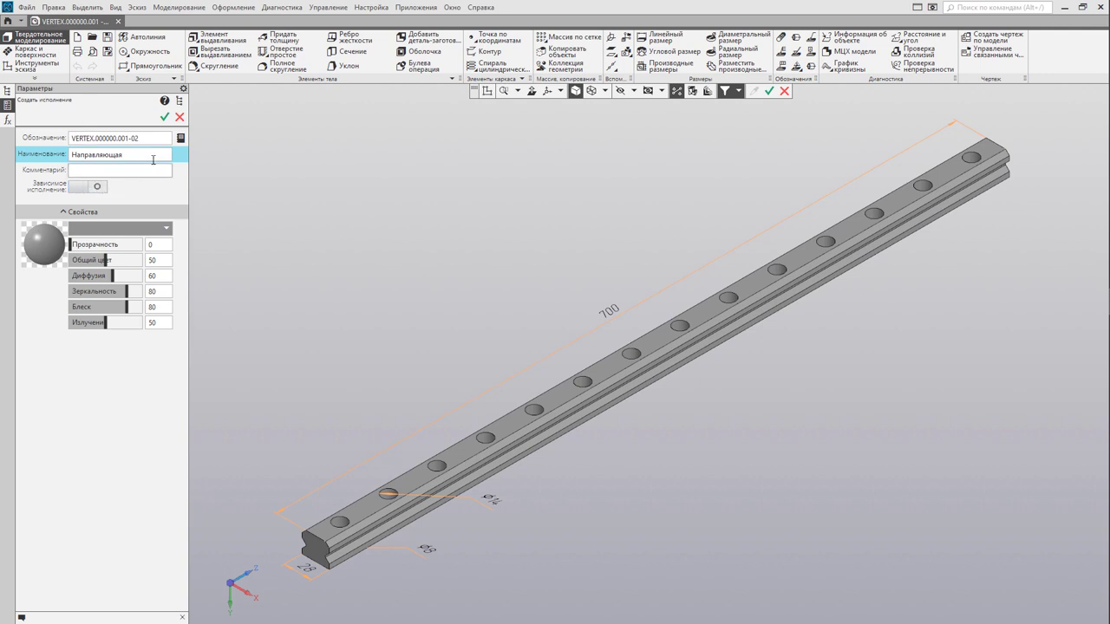
{"action": "left_click", "coordinate": [165, 117]}
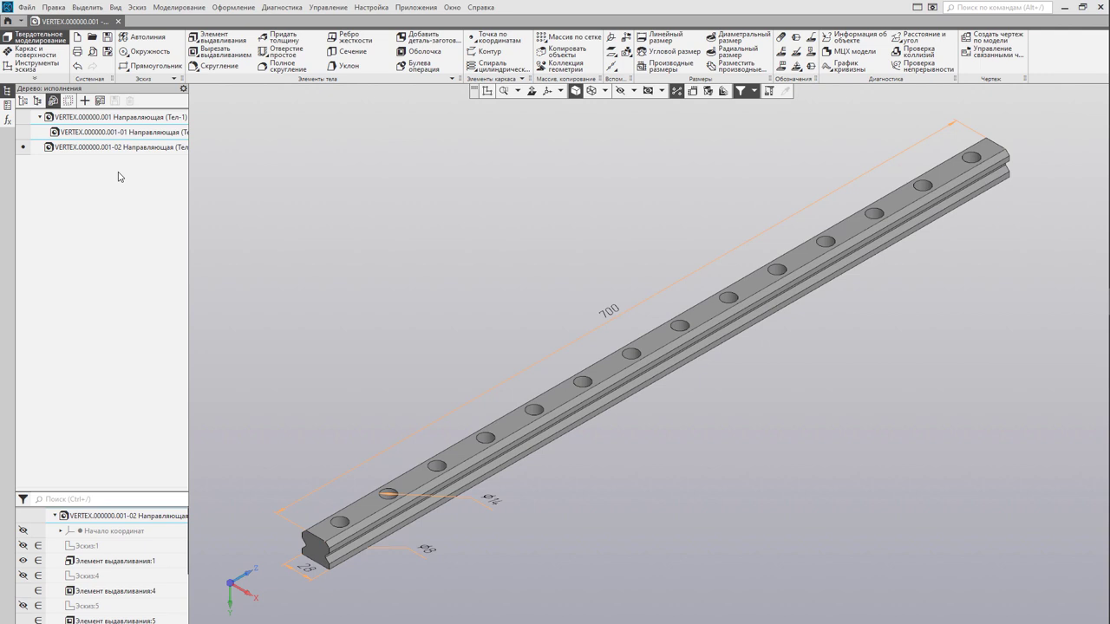
{"action": "left_click", "coordinate": [8, 121]}
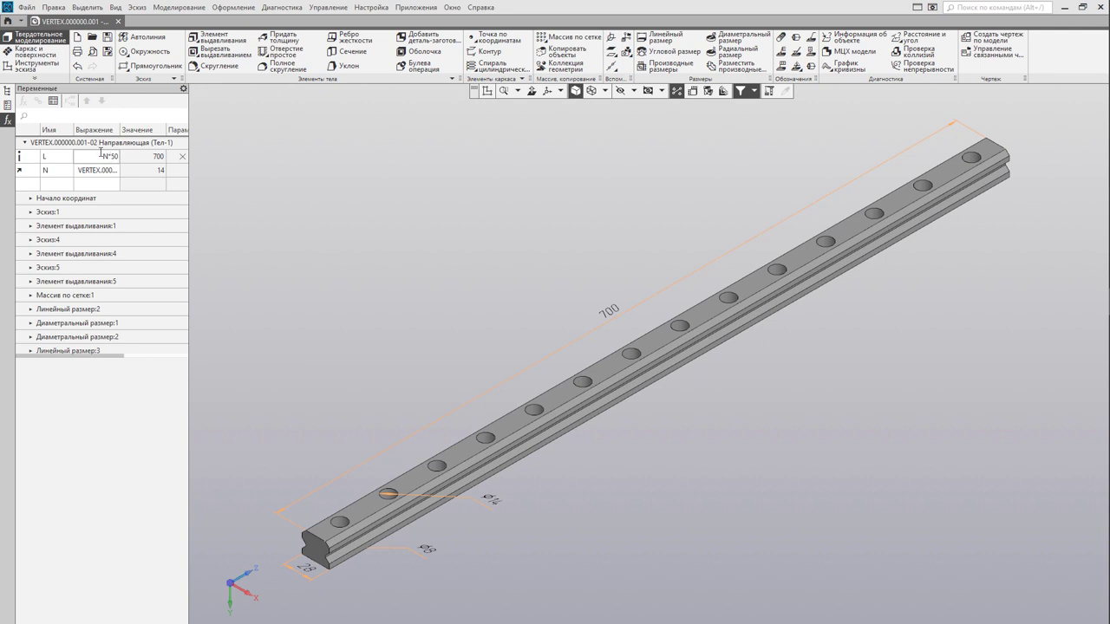
{"action": "left_click", "coordinate": [9, 93]}
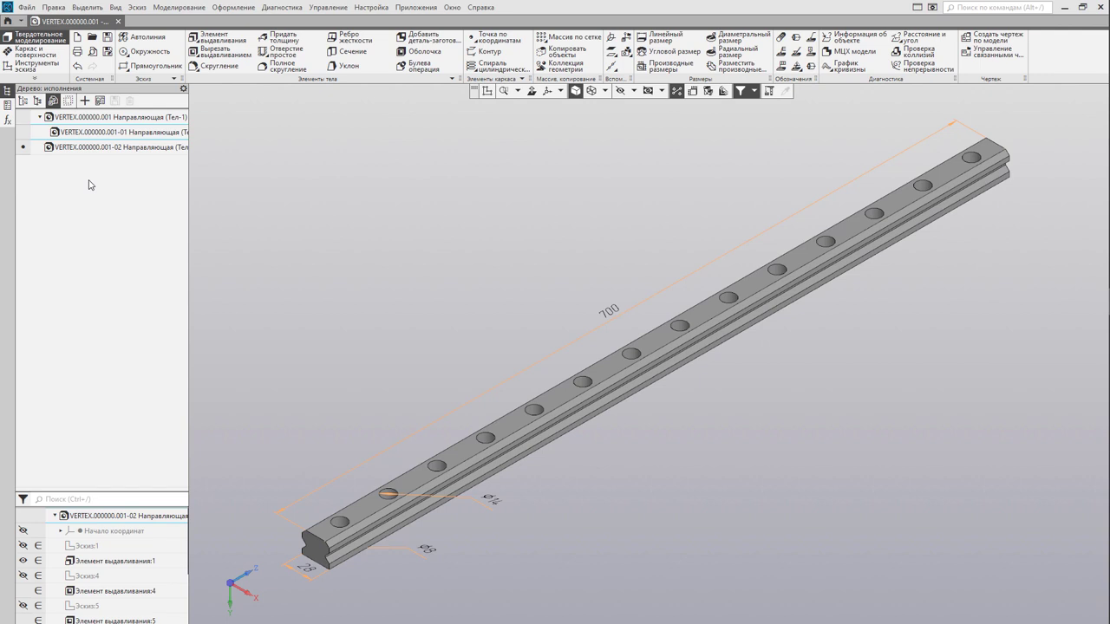
Open the list of configurations in the Document Manager and expand the base configuration VERTEX.000000.001
{"action": "left_click", "coordinate": [100, 102]}
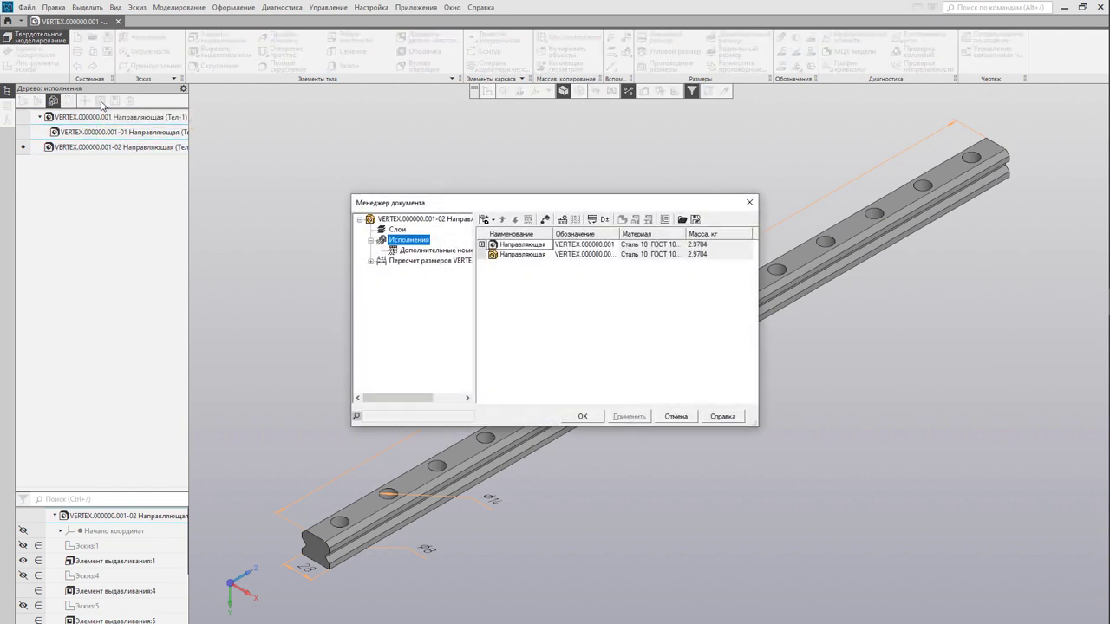
{"action": "left_click", "coordinate": [488, 277]}
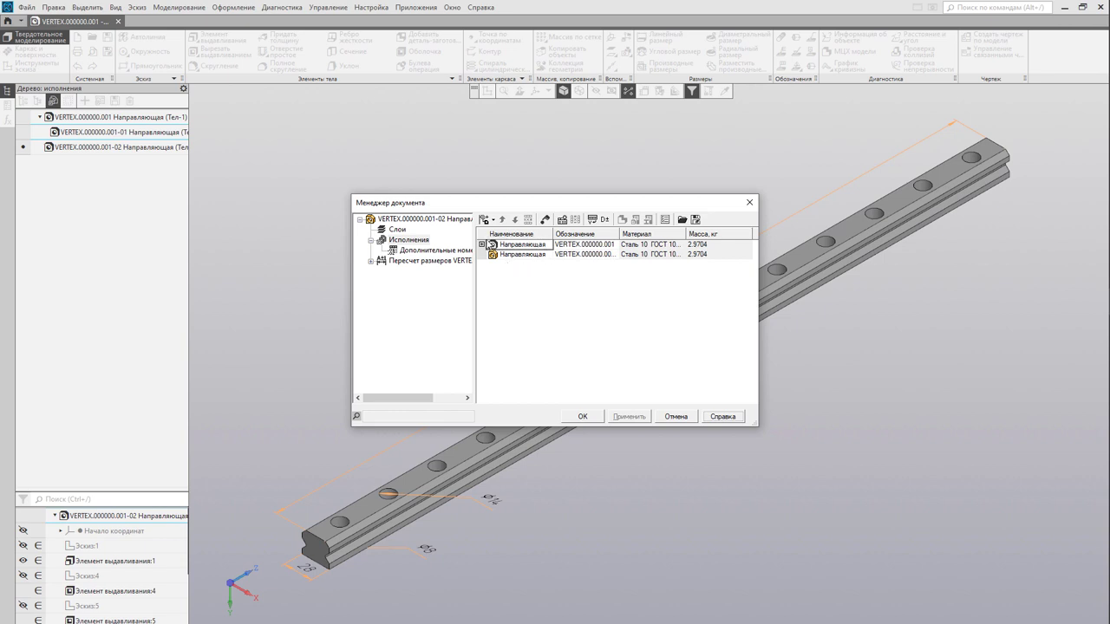
{"action": "left_click", "coordinate": [482, 245]}
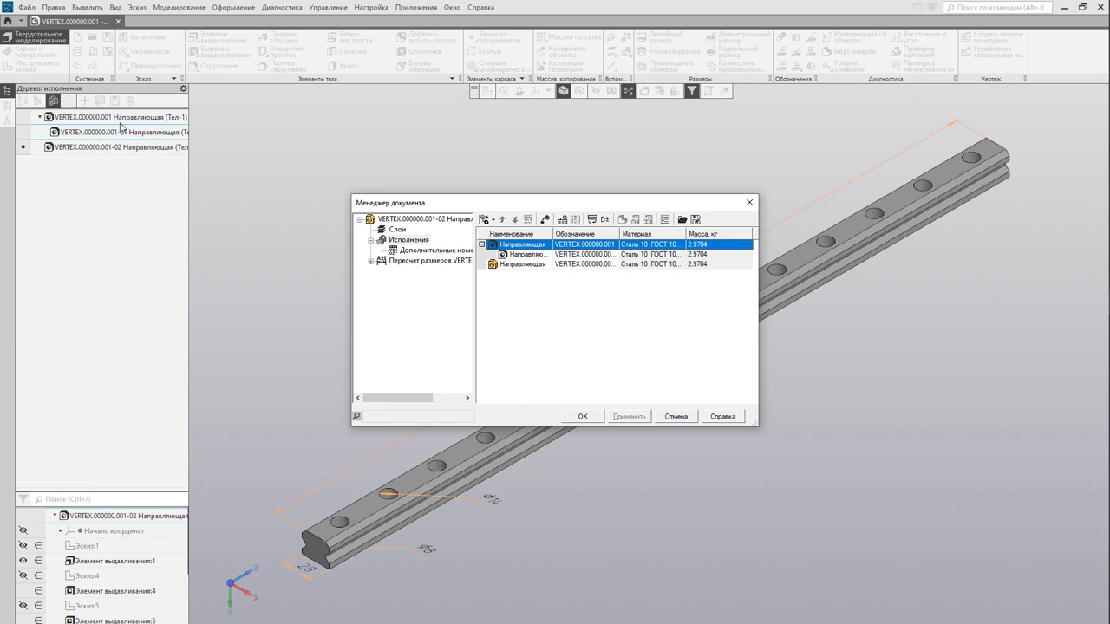
{"action": "left_click", "coordinate": [501, 303]}
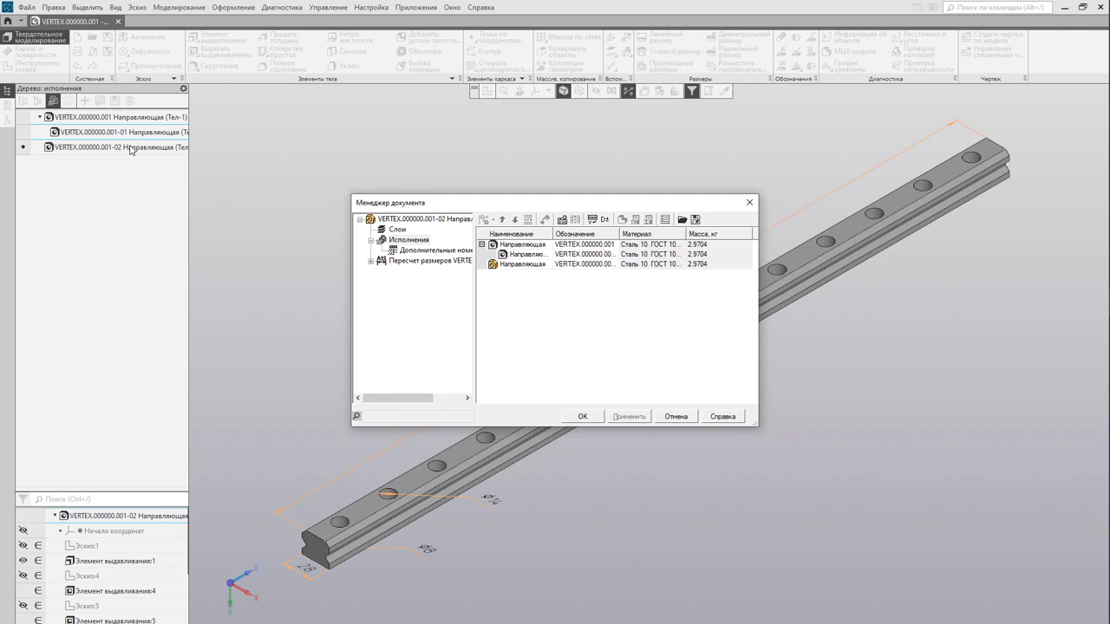
Create another independent configuration of the rail from within the Document Manager
{"action": "left_click", "coordinate": [523, 264]}
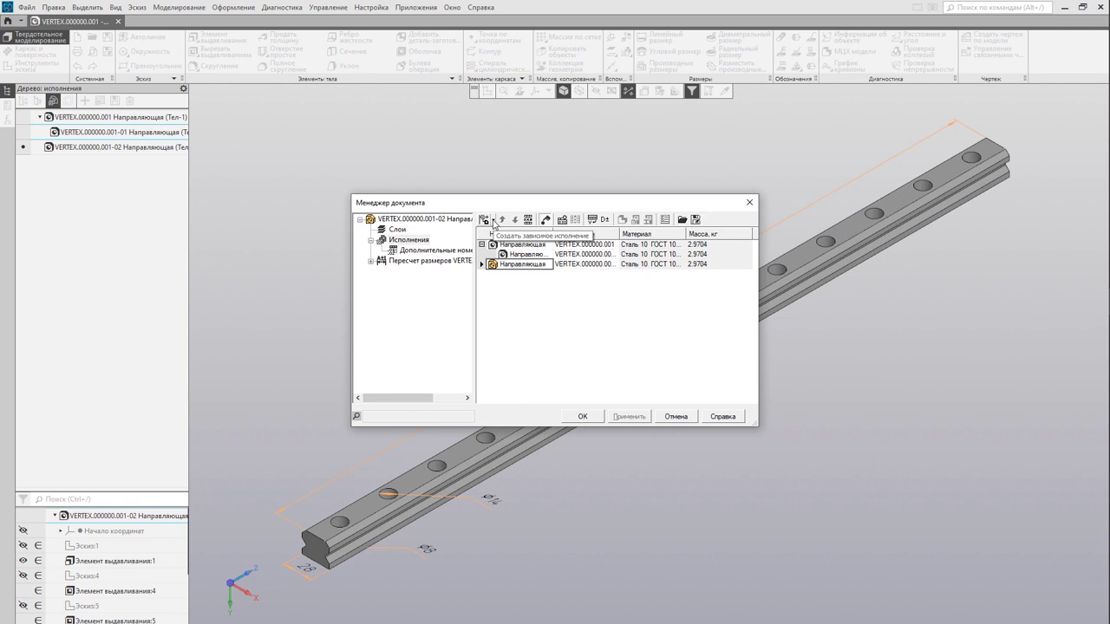
{"action": "left_click", "coordinate": [493, 220]}
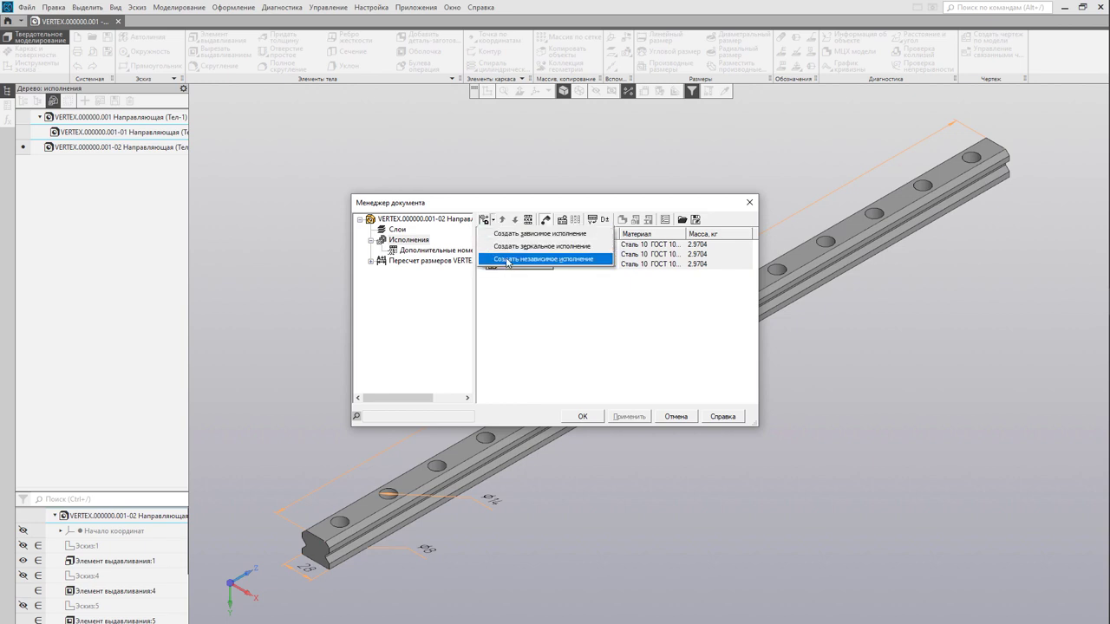
{"action": "left_click", "coordinate": [508, 259]}
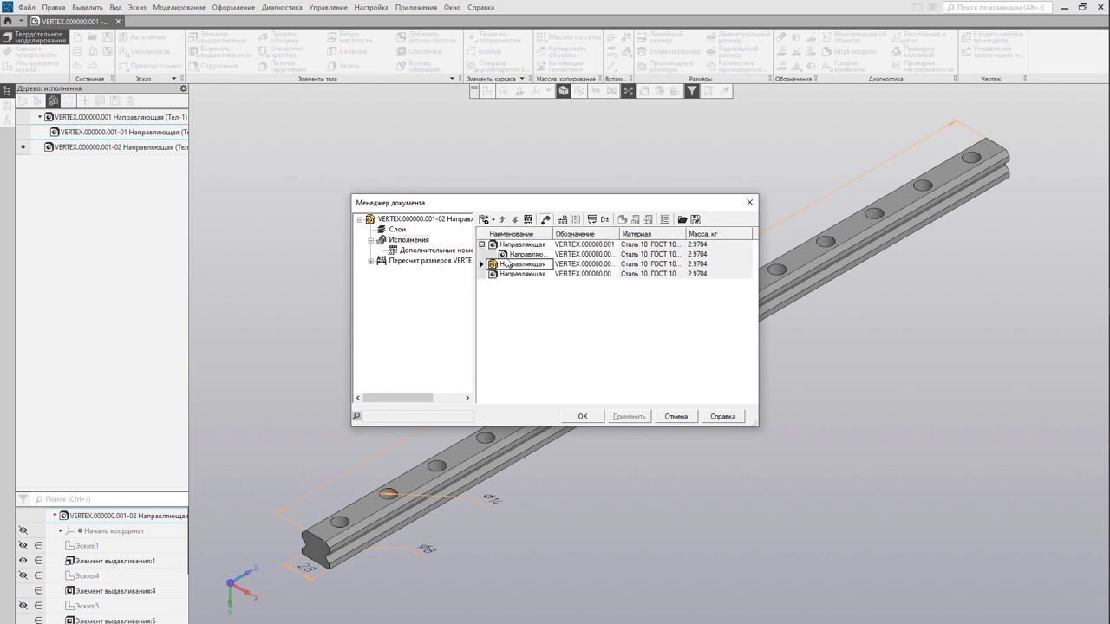
{"action": "left_click", "coordinate": [556, 274]}
{"action": "key", "text": "Escape"}
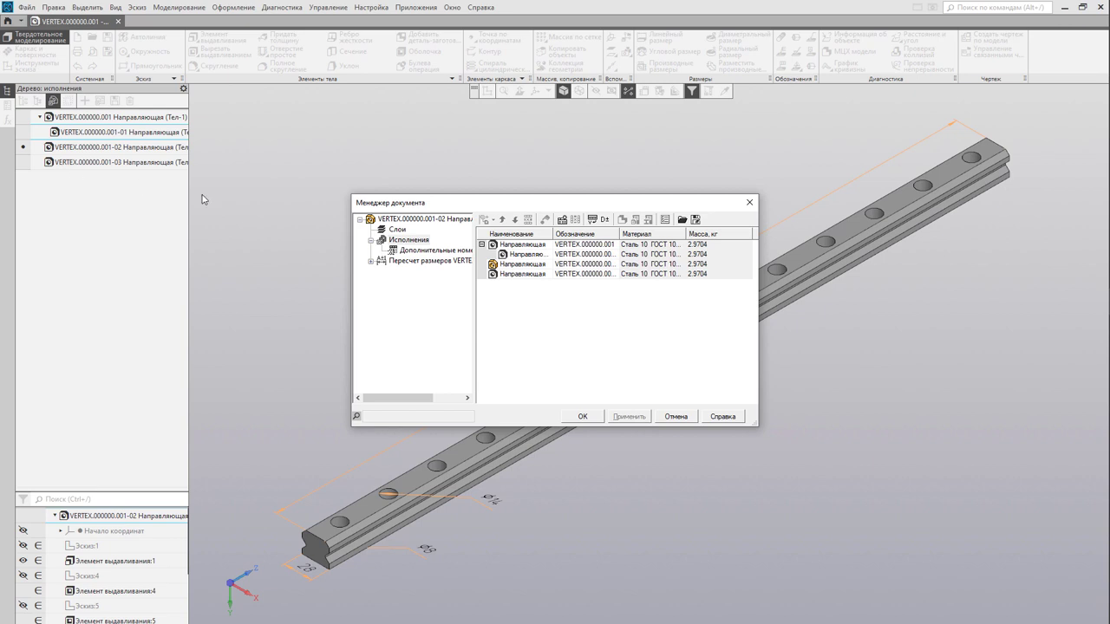
Make the base configuration VERTEX.000000.001 the current one
{"action": "left_click", "coordinate": [518, 246]}
{"action": "right_click", "coordinate": [518, 248]}
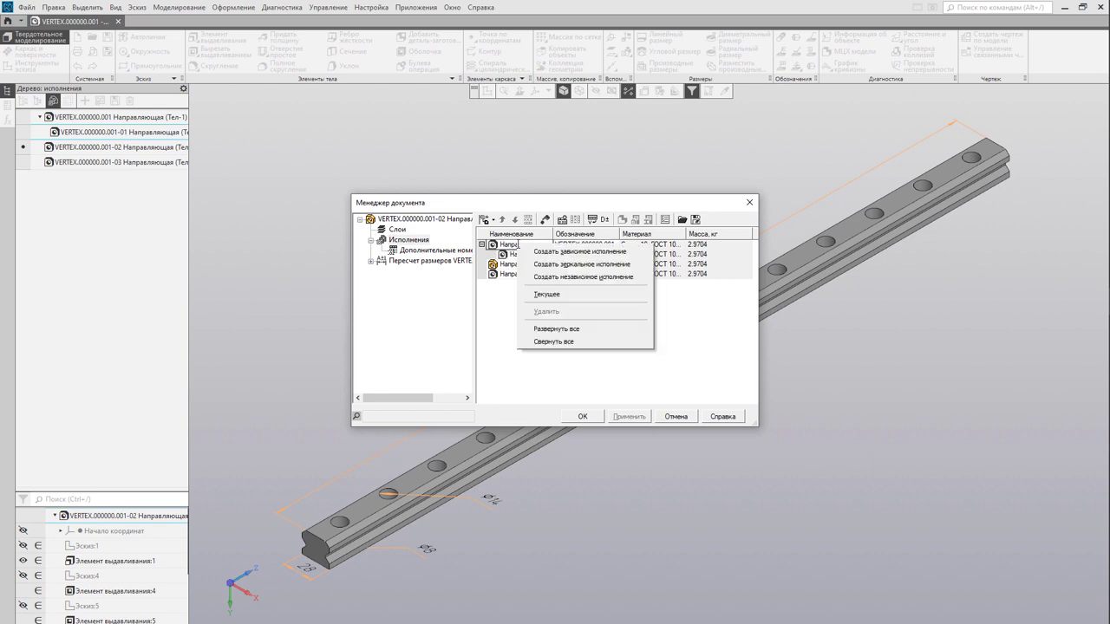
{"action": "left_click", "coordinate": [550, 295]}
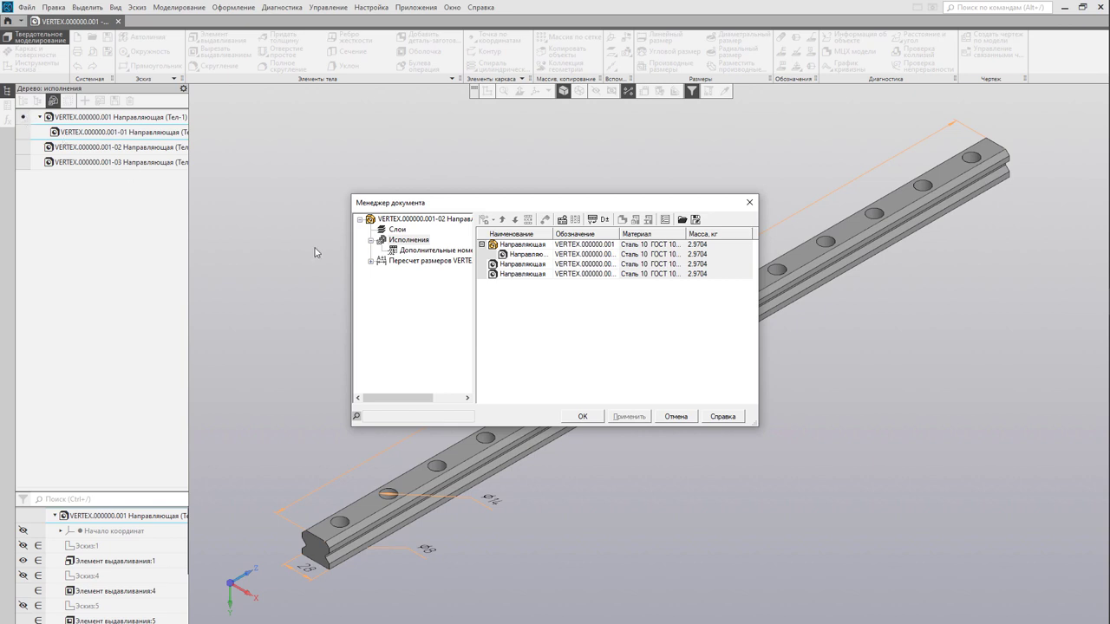
Move configuration VERTEX.000000.001-03 one row up and back down, and delete it
{"action": "left_click", "coordinate": [513, 276]}
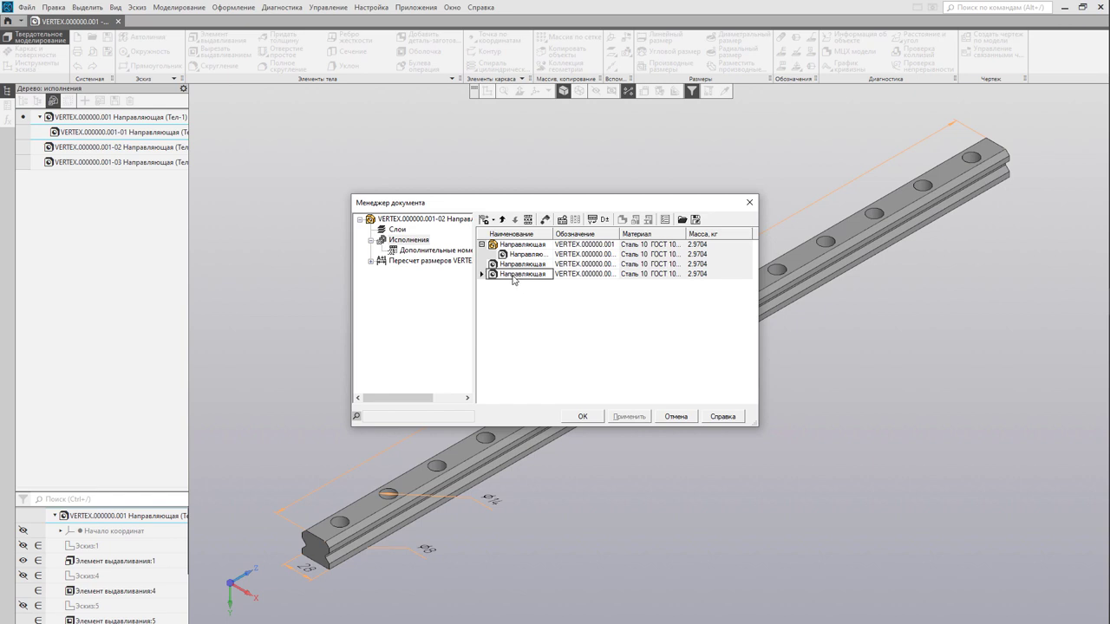
{"action": "left_click", "coordinate": [502, 220]}
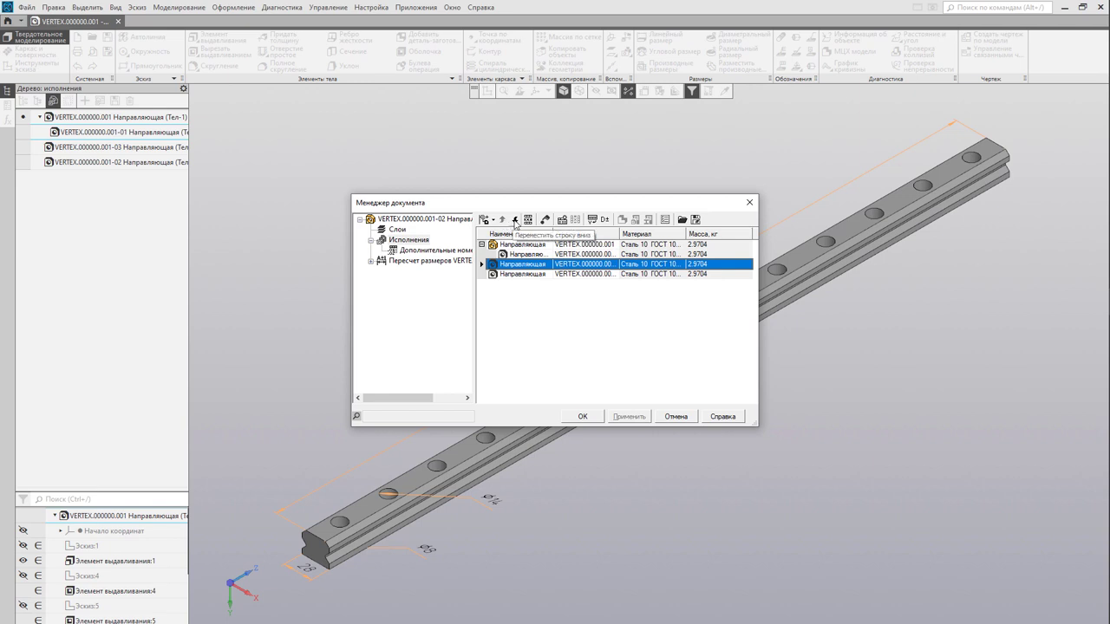
{"action": "left_click", "coordinate": [514, 220]}
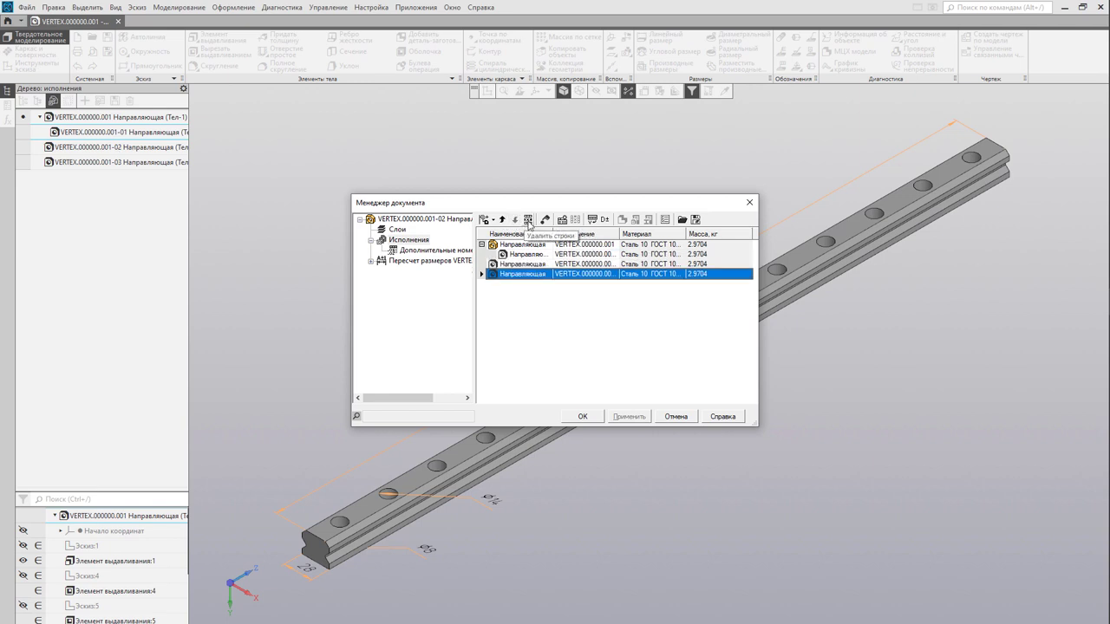
{"action": "left_click", "coordinate": [528, 221]}
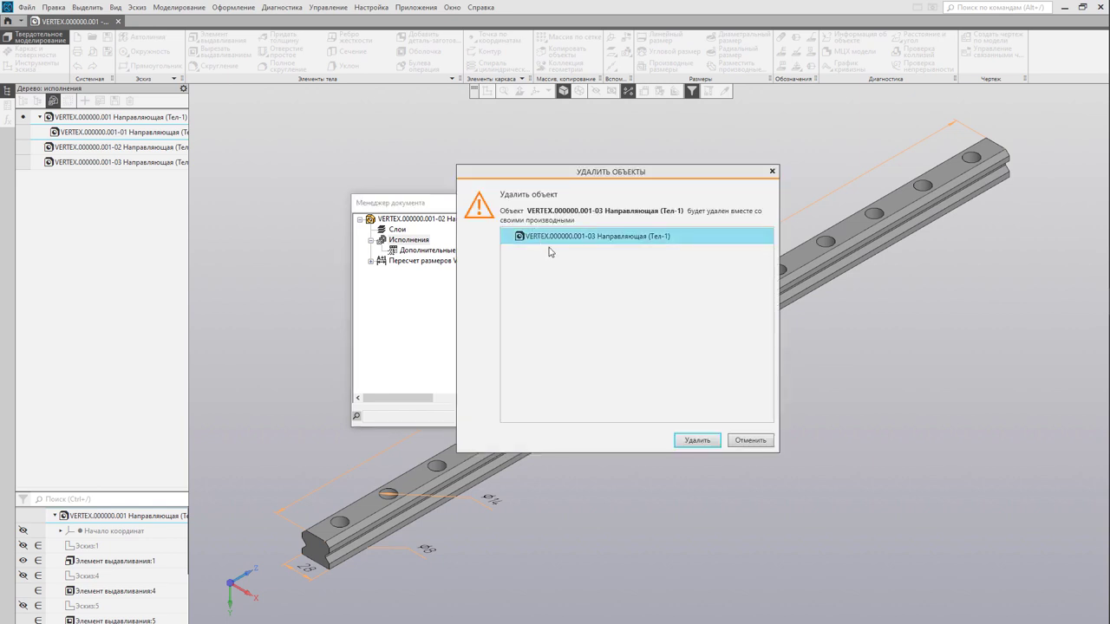
{"action": "left_click", "coordinate": [697, 441]}
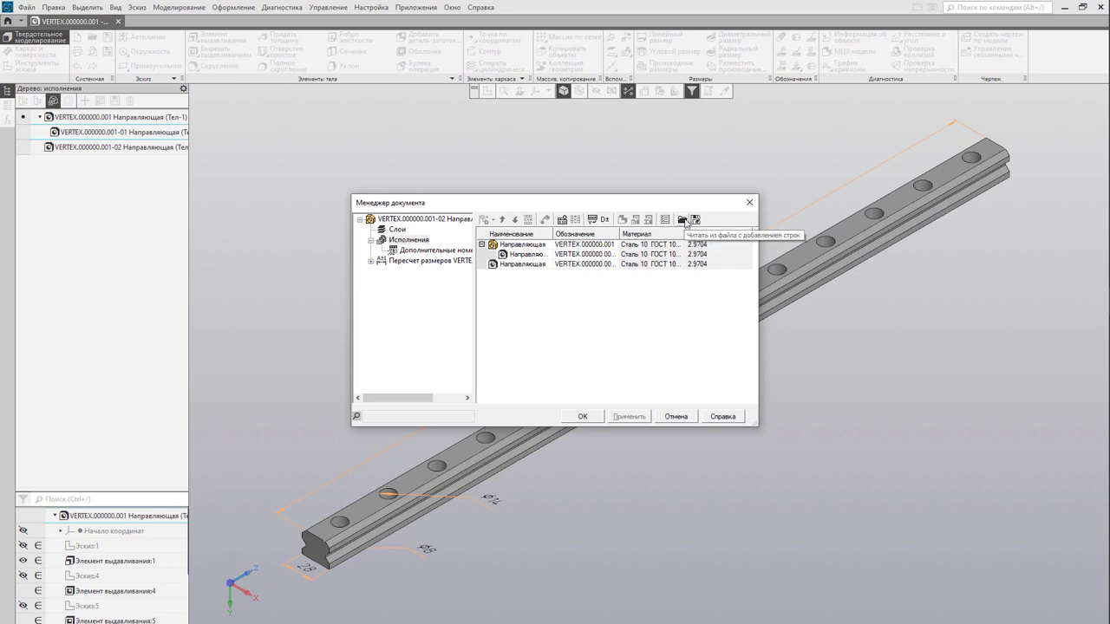
Insert the variable N of configuration VERTEX.000000.001 as a column in the configurations table
{"action": "left_click", "coordinate": [592, 221]}
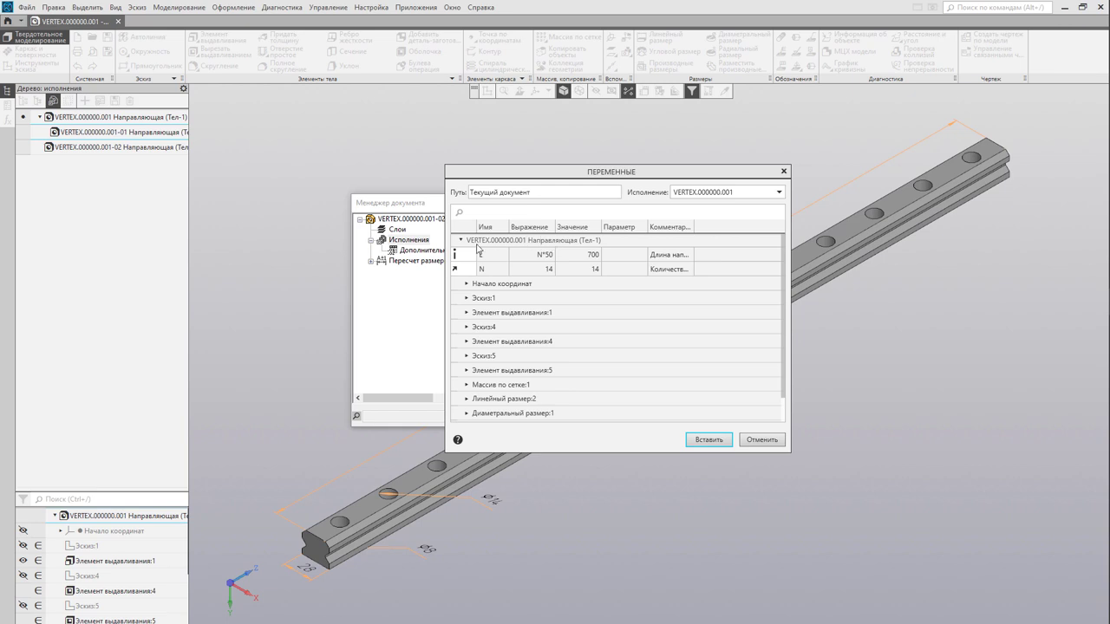
{"action": "left_click", "coordinate": [493, 271]}
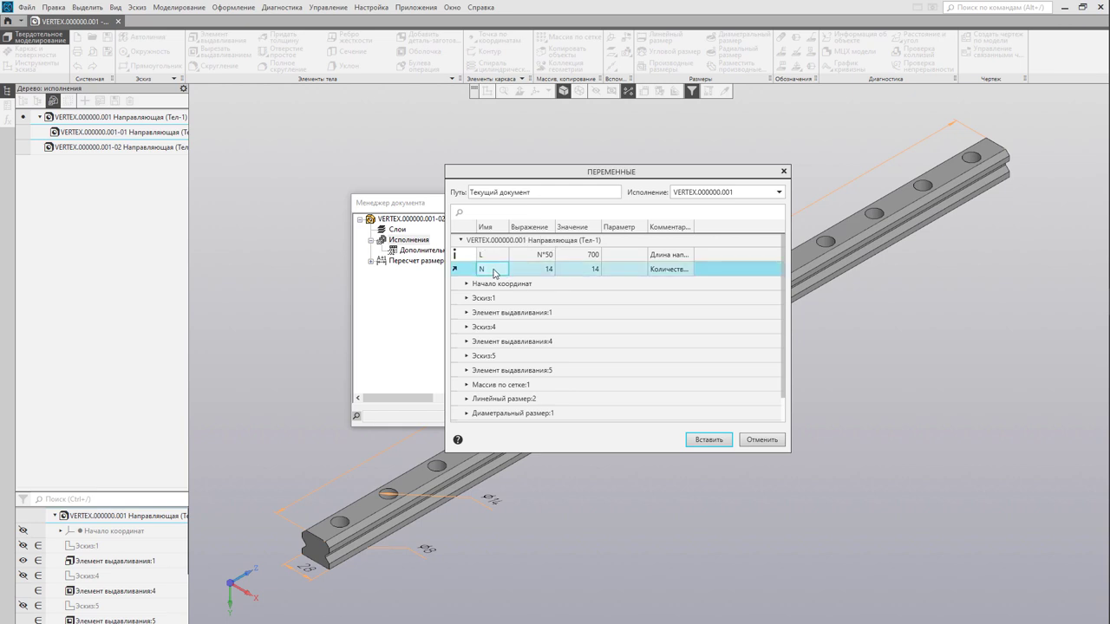
{"action": "double_click", "coordinate": [543, 270]}
{"action": "key", "text": "Return"}
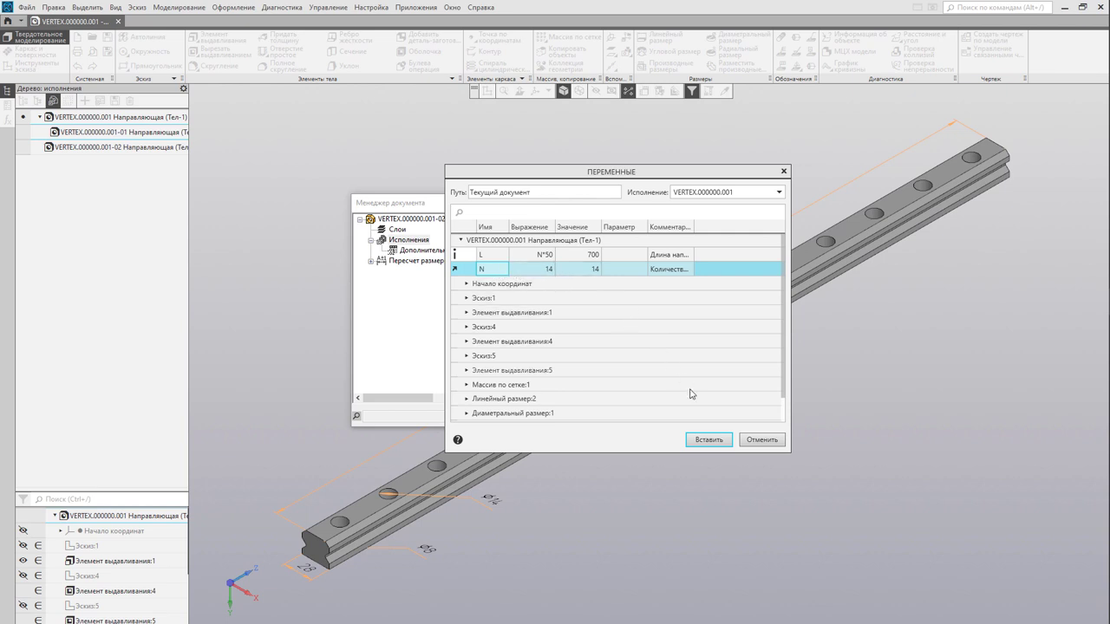
{"action": "left_click", "coordinate": [709, 439]}
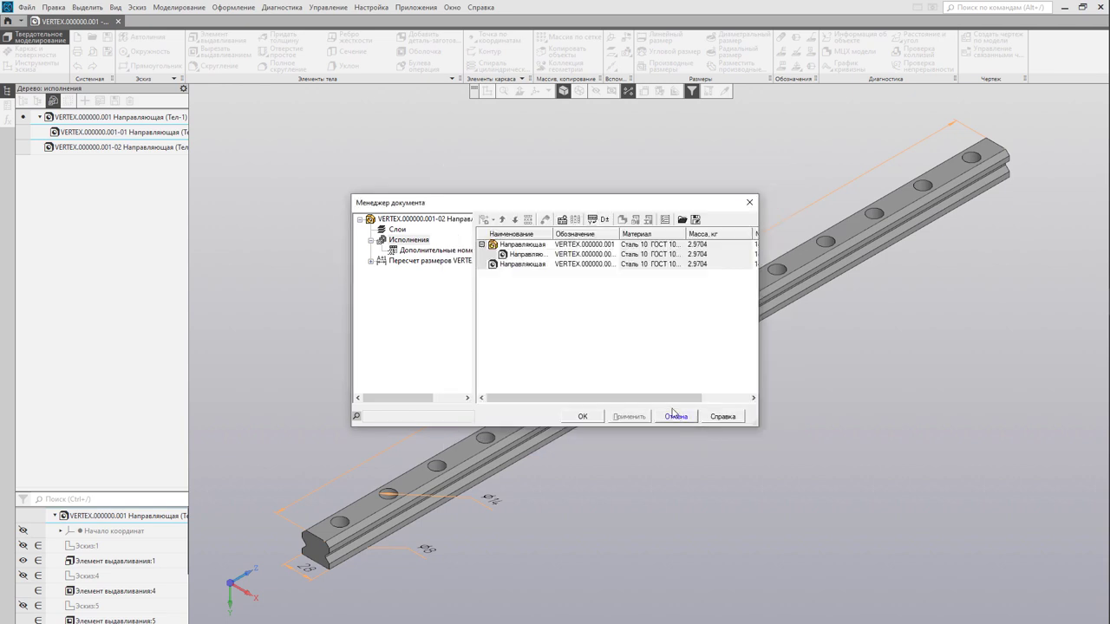
Set N to 12 for configuration VERTEX.000000.001-01 and to 10 for VERTEX.000000.001-02, and accept the Document Manager changes
{"action": "left_click_drag", "start_coordinate": [758, 364], "coordinate": [901, 359]}
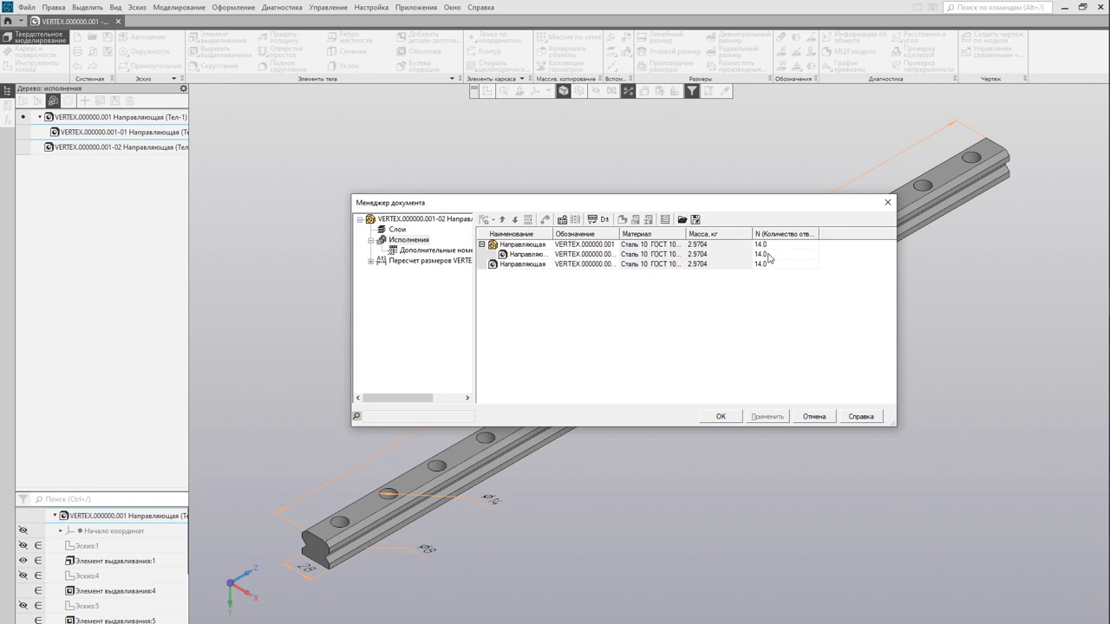
{"action": "left_click", "coordinate": [768, 255]}
{"action": "left_click", "coordinate": [760, 254]}
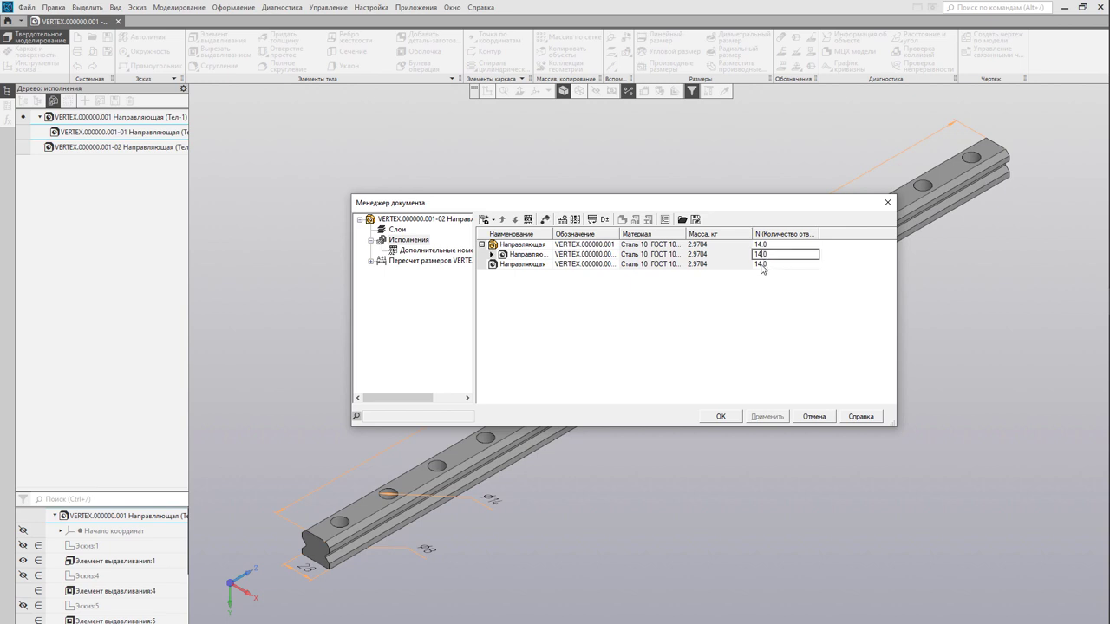
{"action": "key", "text": "BackSpace"}
{"action": "type", "text": "2"}
{"action": "left_click", "coordinate": [761, 265]}
{"action": "key", "text": "BackSpace"}
{"action": "left_click", "coordinate": [748, 356]}
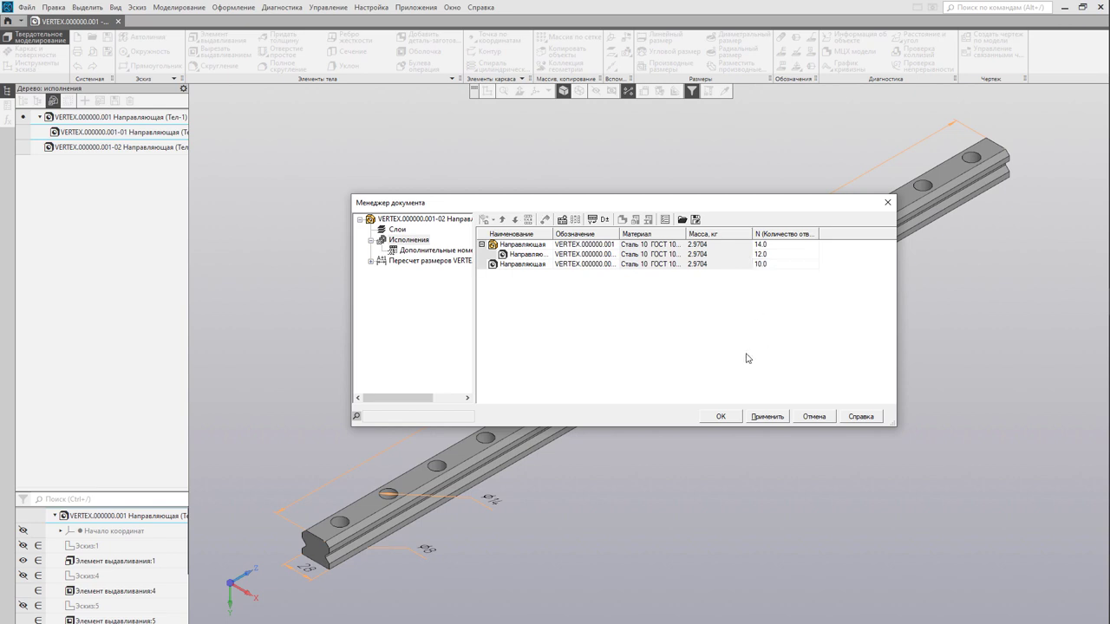
{"action": "left_click", "coordinate": [720, 417]}
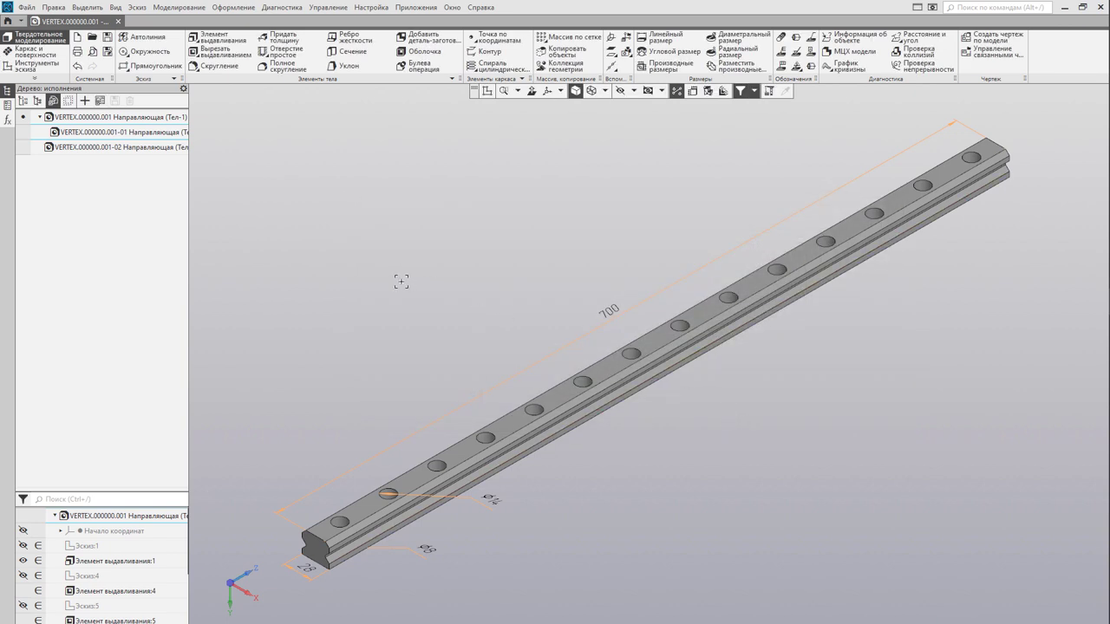
Switch repeatedly between the base, -01 and -02 configurations to compare the rail's length and hole pattern, ending on the base one
{"action": "left_click", "coordinate": [24, 131]}
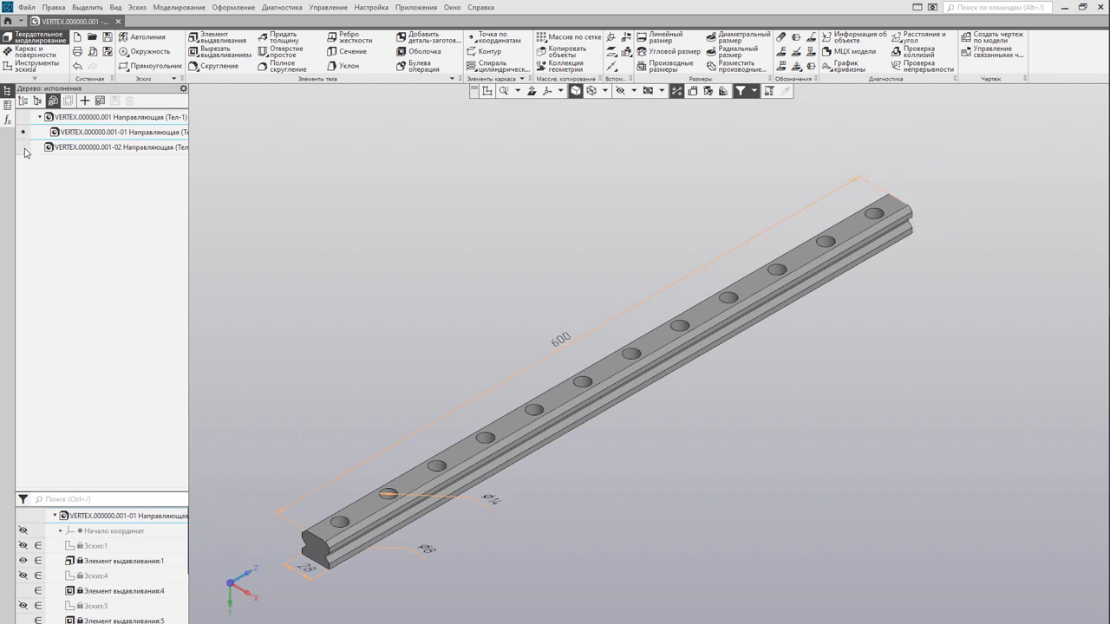
{"action": "left_click", "coordinate": [24, 148]}
{"action": "left_click", "coordinate": [24, 117]}
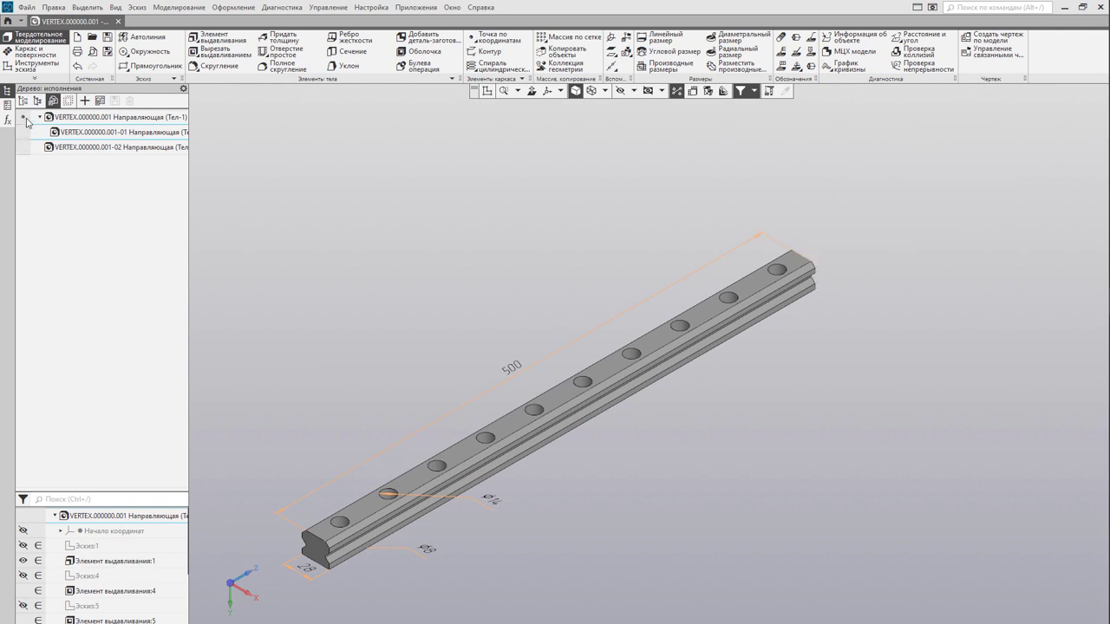
{"action": "left_click", "coordinate": [24, 132]}
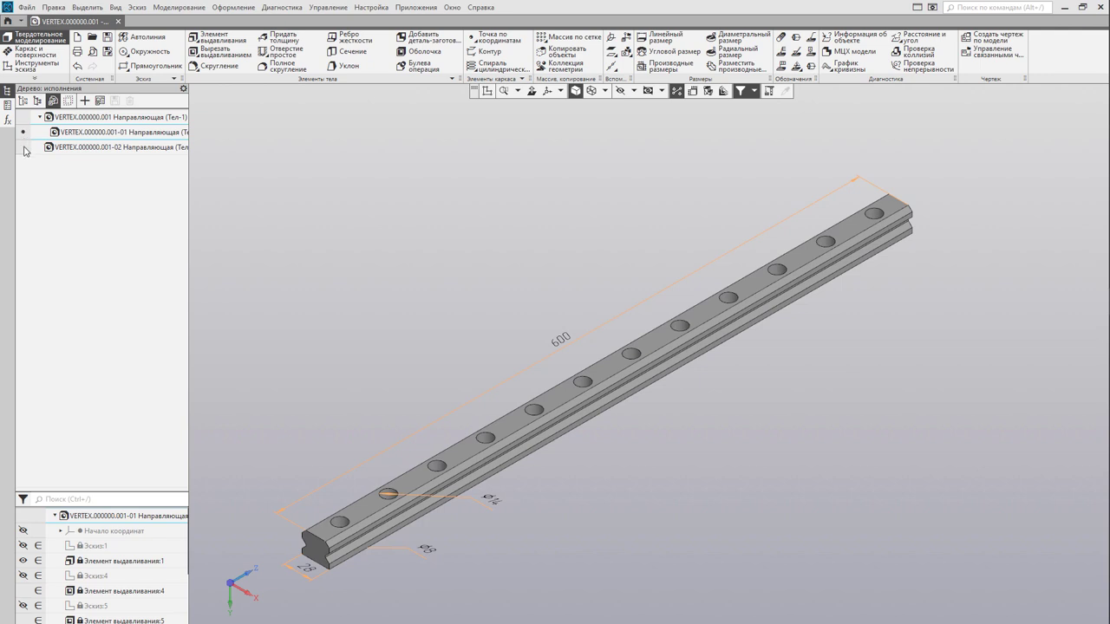
{"action": "left_click", "coordinate": [25, 147]}
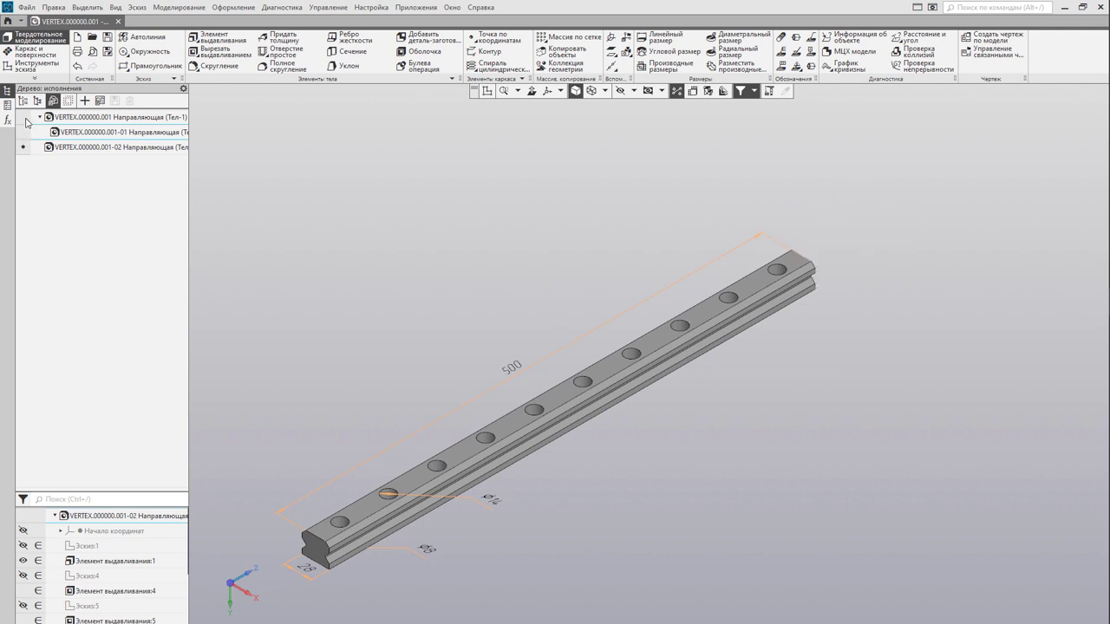
{"action": "left_click", "coordinate": [25, 118]}
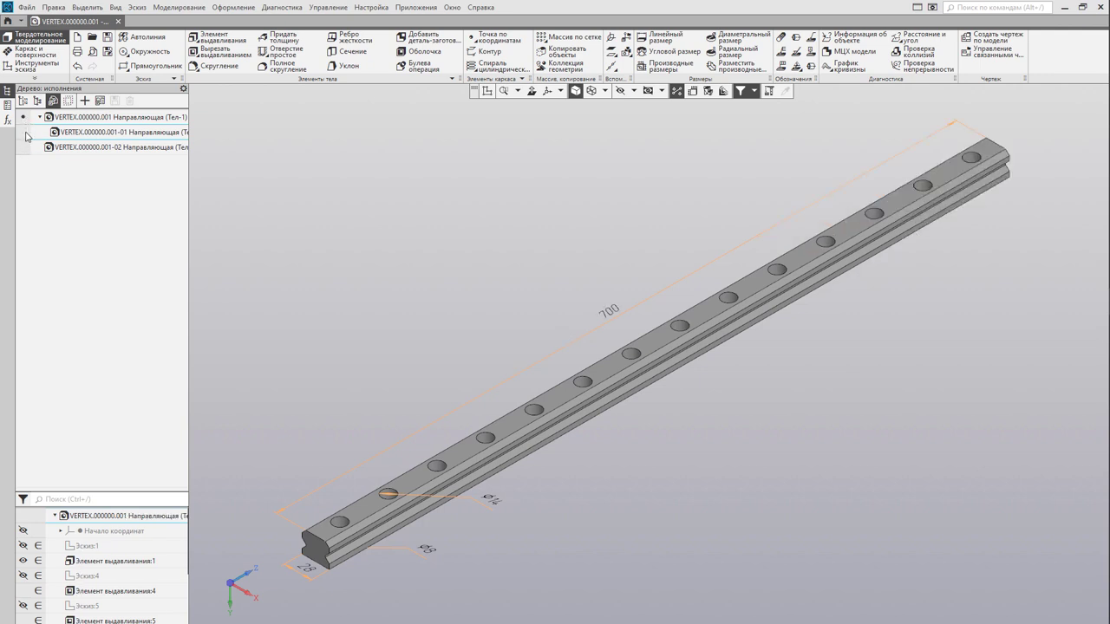
{"action": "left_click", "coordinate": [24, 147]}
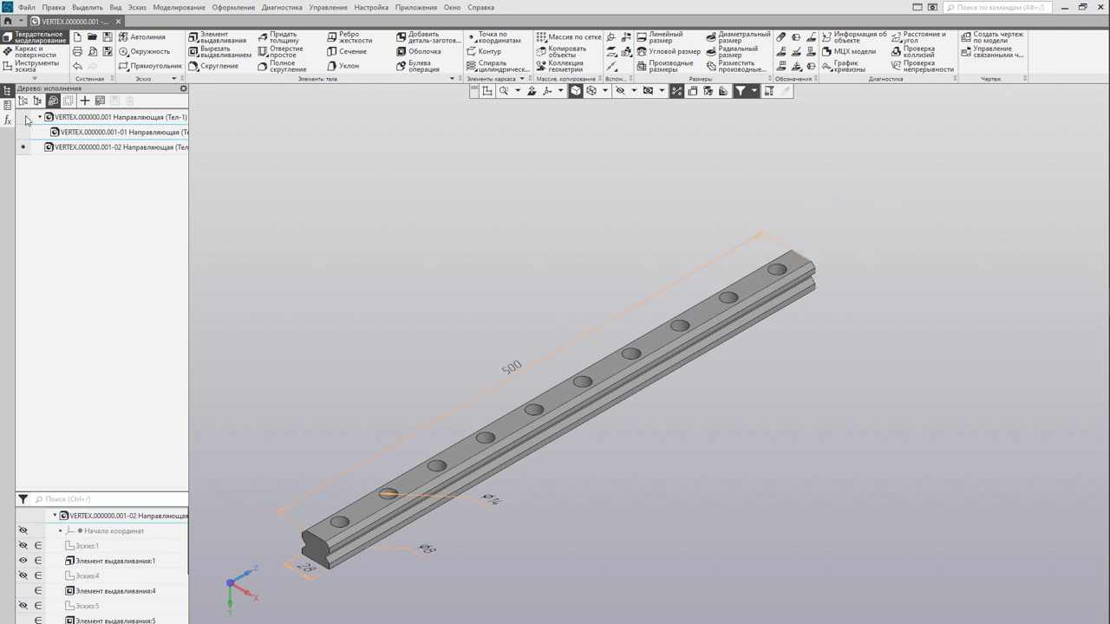
{"action": "left_click", "coordinate": [24, 117]}
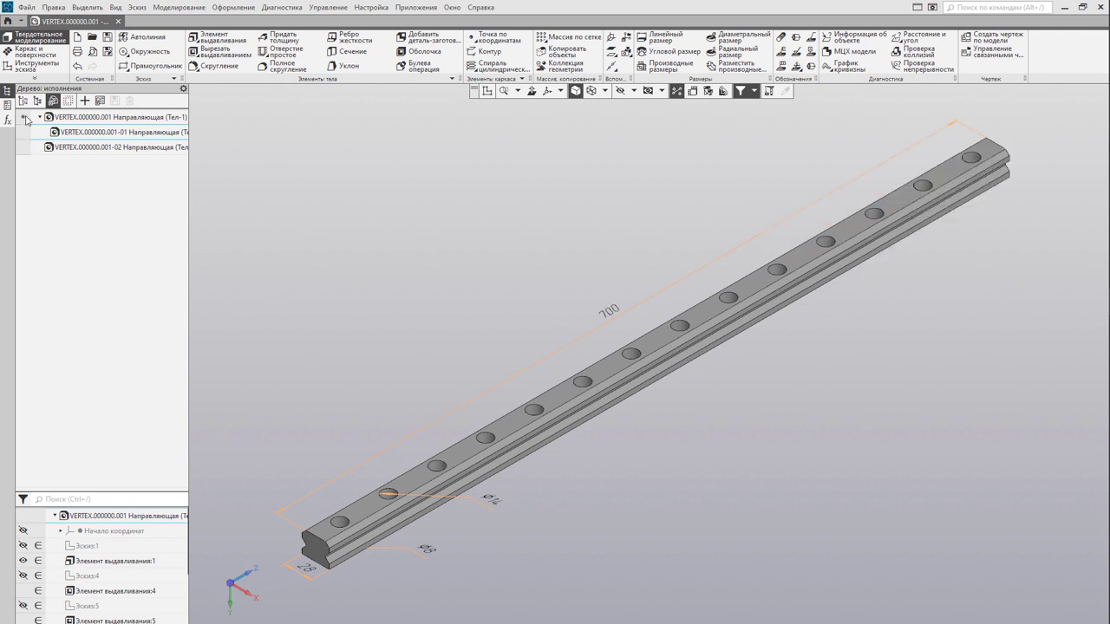
Change the material of configuration VERTEX.000000.001-02 to Сталь 20 ГОСТ 1050-2013 in its properties
{"action": "left_click", "coordinate": [76, 149]}
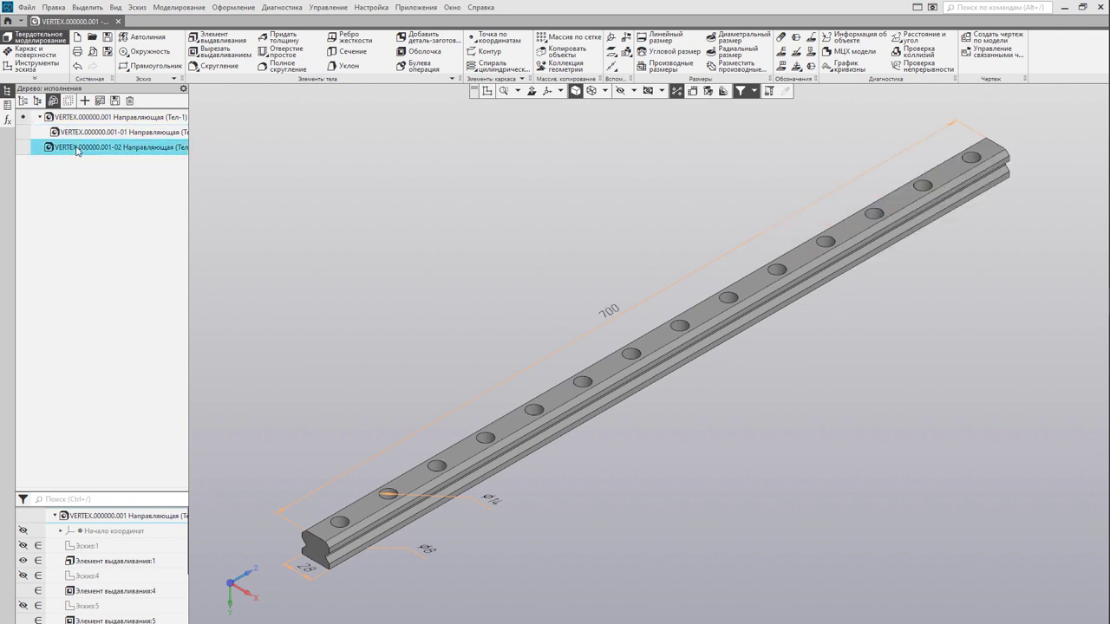
{"action": "right_click", "coordinate": [76, 150]}
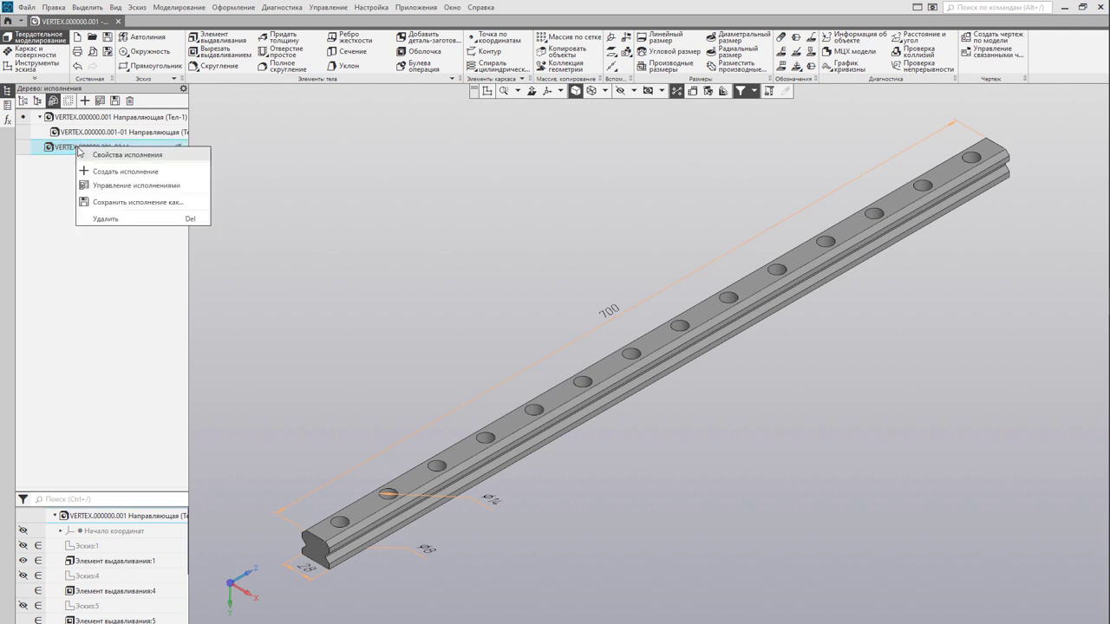
{"action": "left_click", "coordinate": [125, 155]}
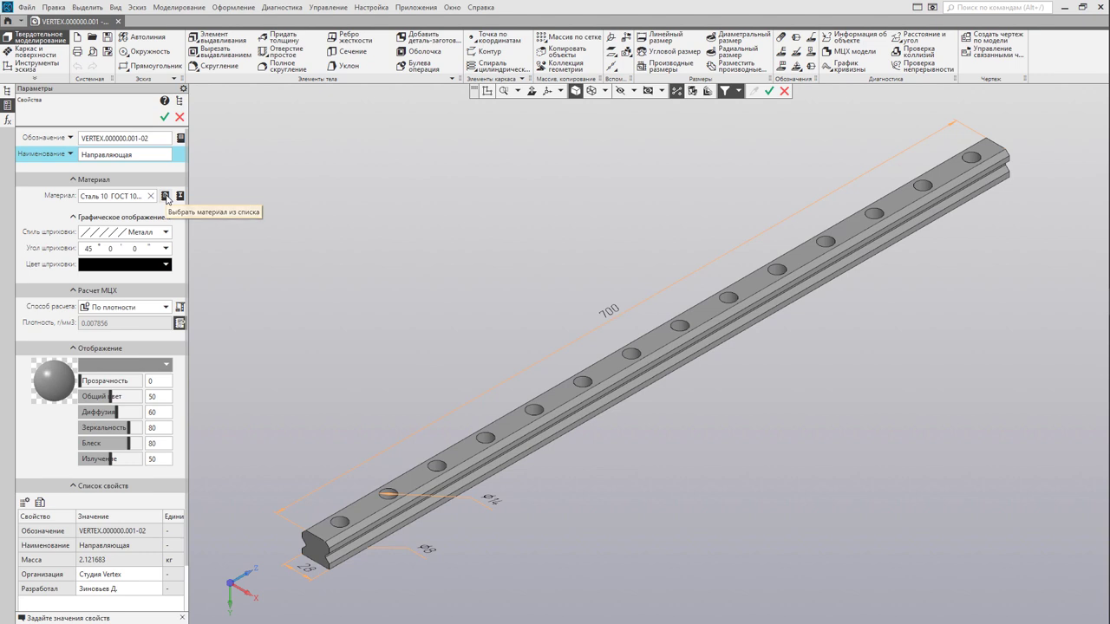
{"action": "left_click", "coordinate": [166, 197]}
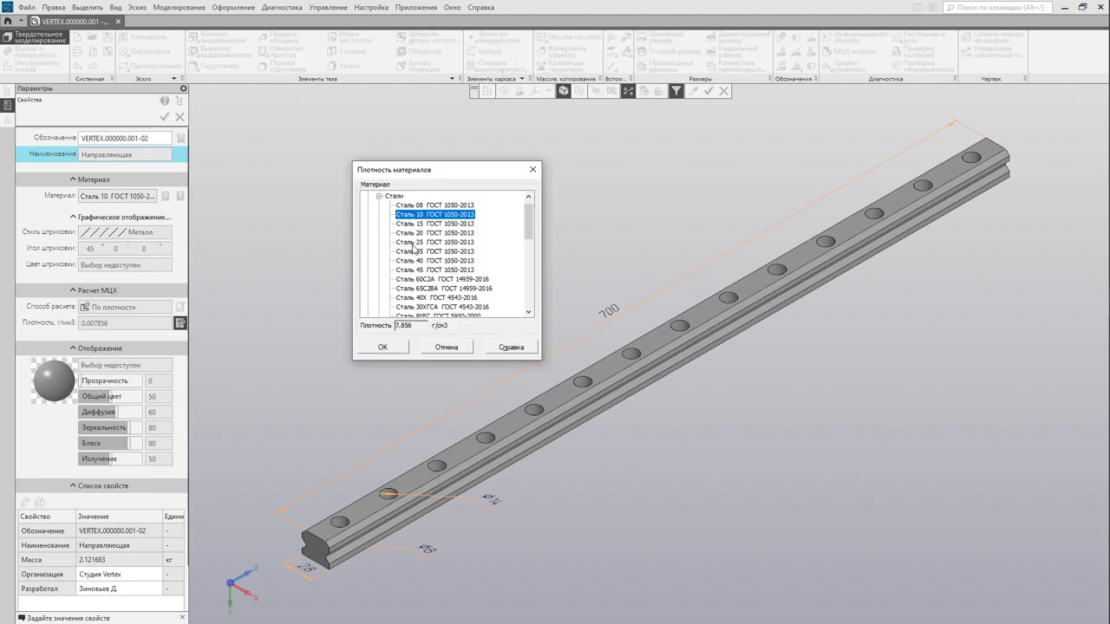
{"action": "left_click", "coordinate": [425, 234]}
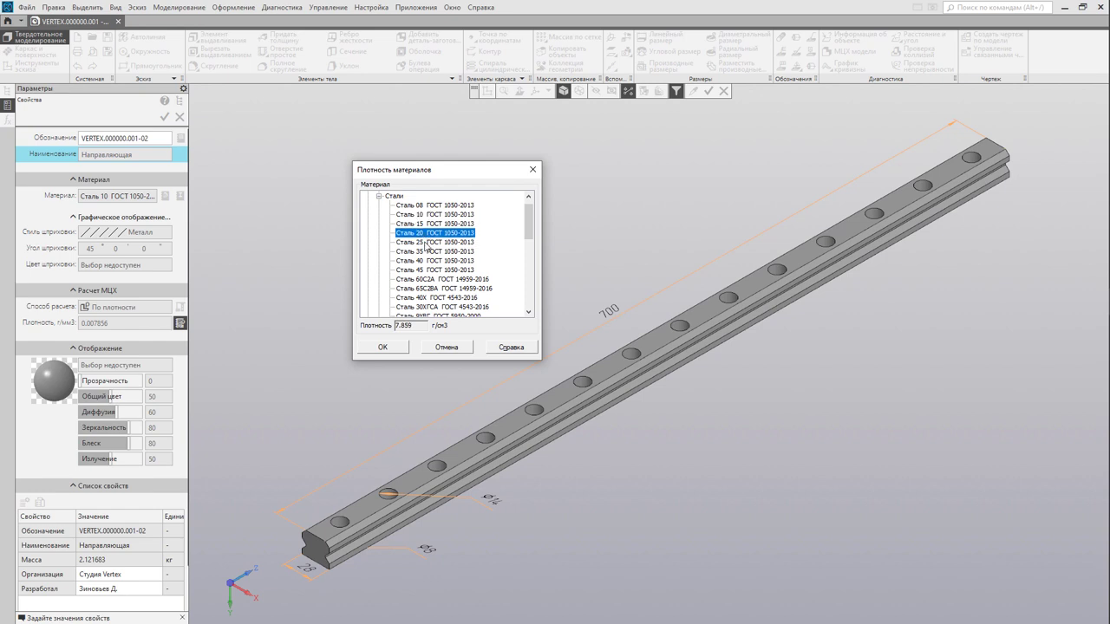
{"action": "left_click", "coordinate": [382, 347]}
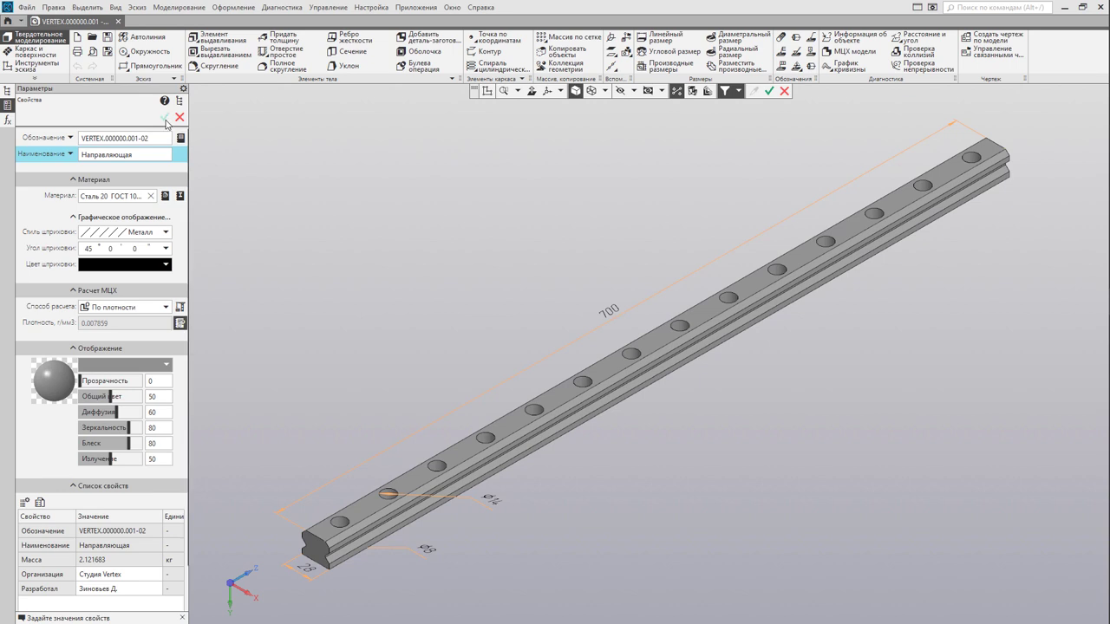
{"action": "left_click", "coordinate": [166, 121]}
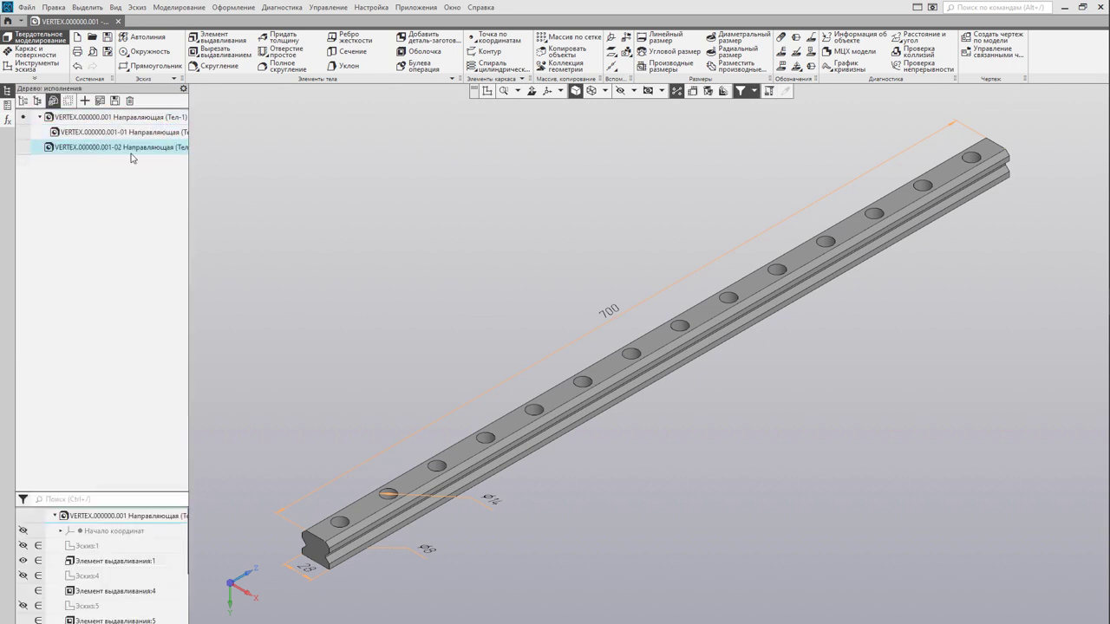
Review the material, mass and N of all configurations, including the nested one, in the Document Manager table
{"action": "left_click", "coordinate": [100, 101]}
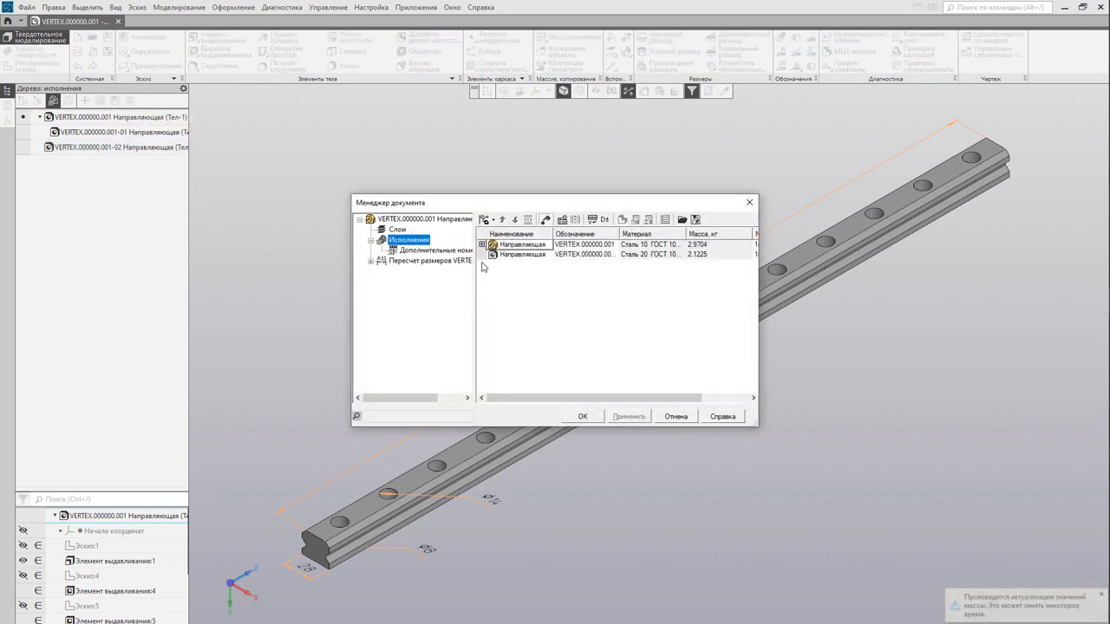
{"action": "left_click", "coordinate": [482, 245]}
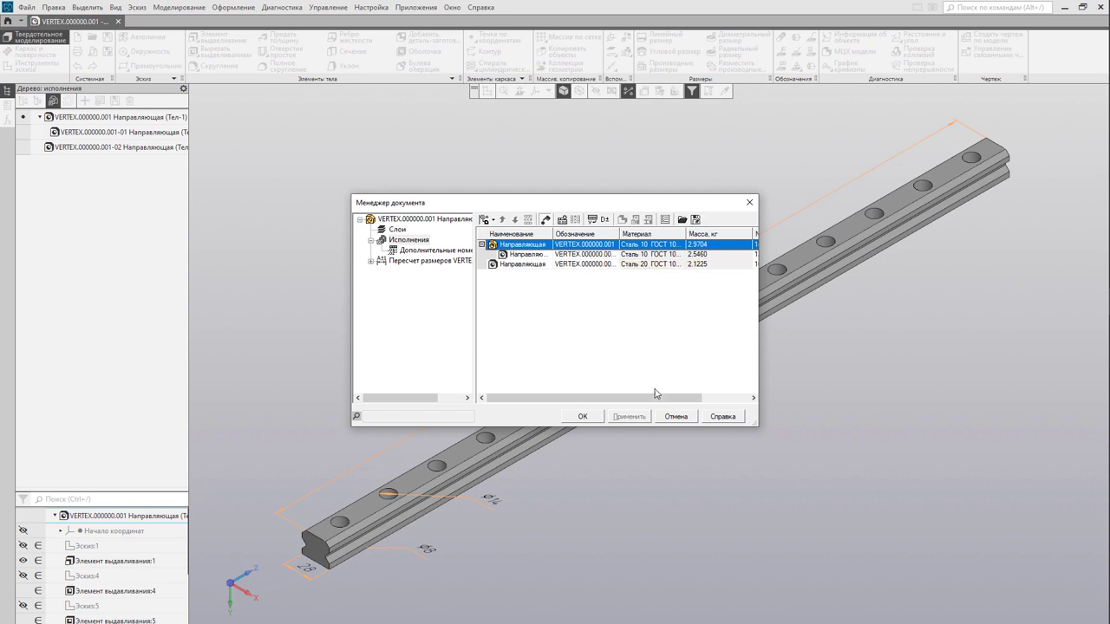
{"action": "left_click_drag", "start_coordinate": [664, 399], "coordinate": [689, 400]}
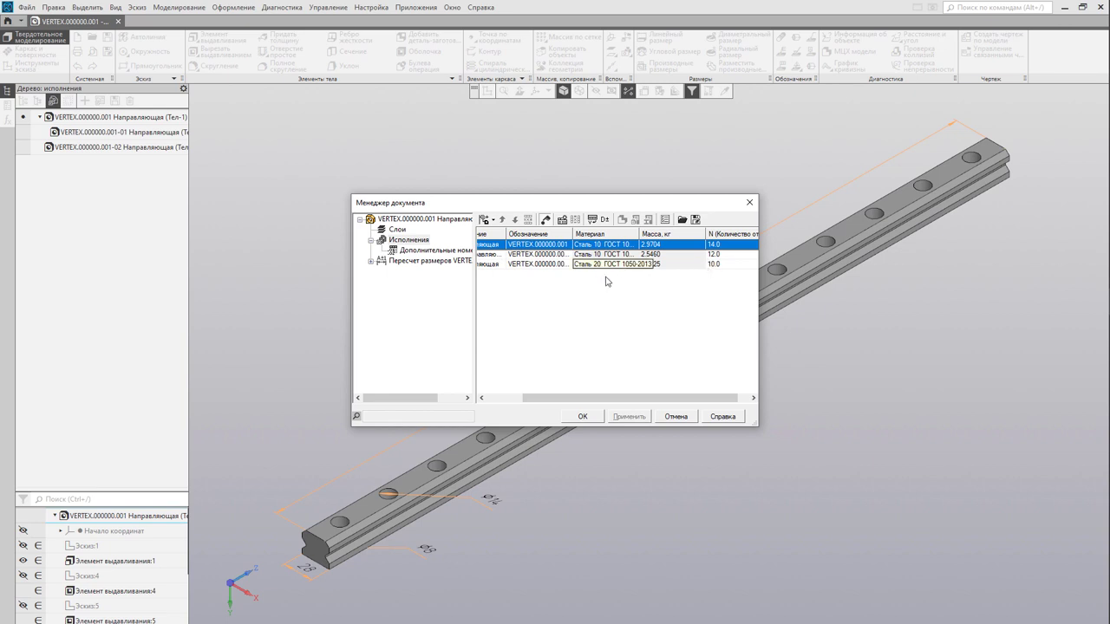
{"action": "left_click", "coordinate": [583, 417]}
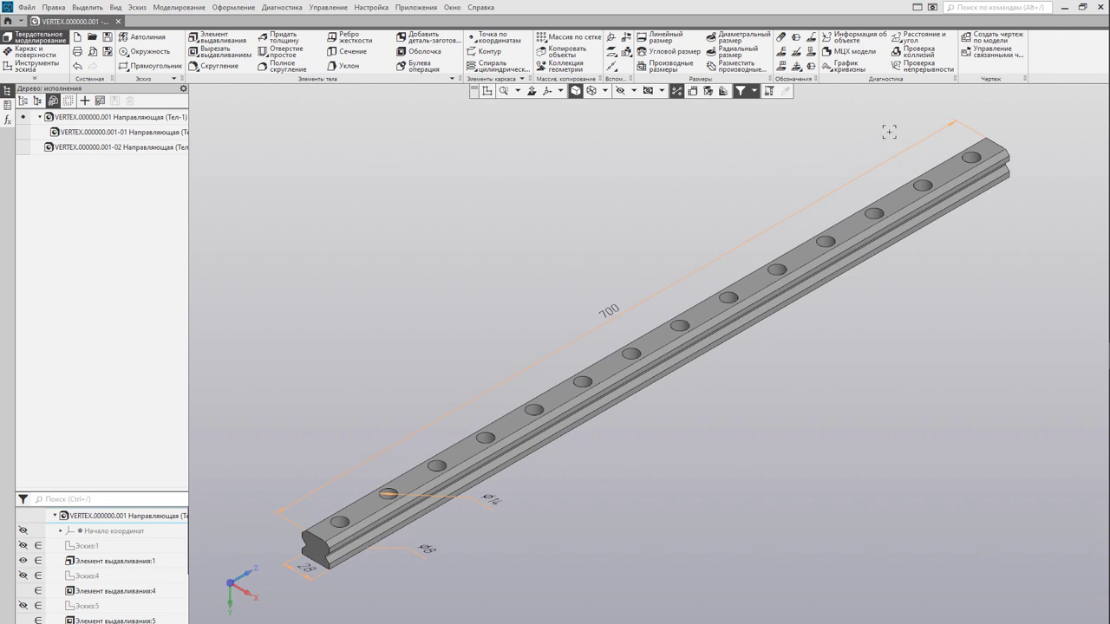
Create a drawing from the rail model, choosing configuration VERTEX.000000.001 and the Сверху orientation for its view
{"action": "left_click", "coordinate": [984, 39]}
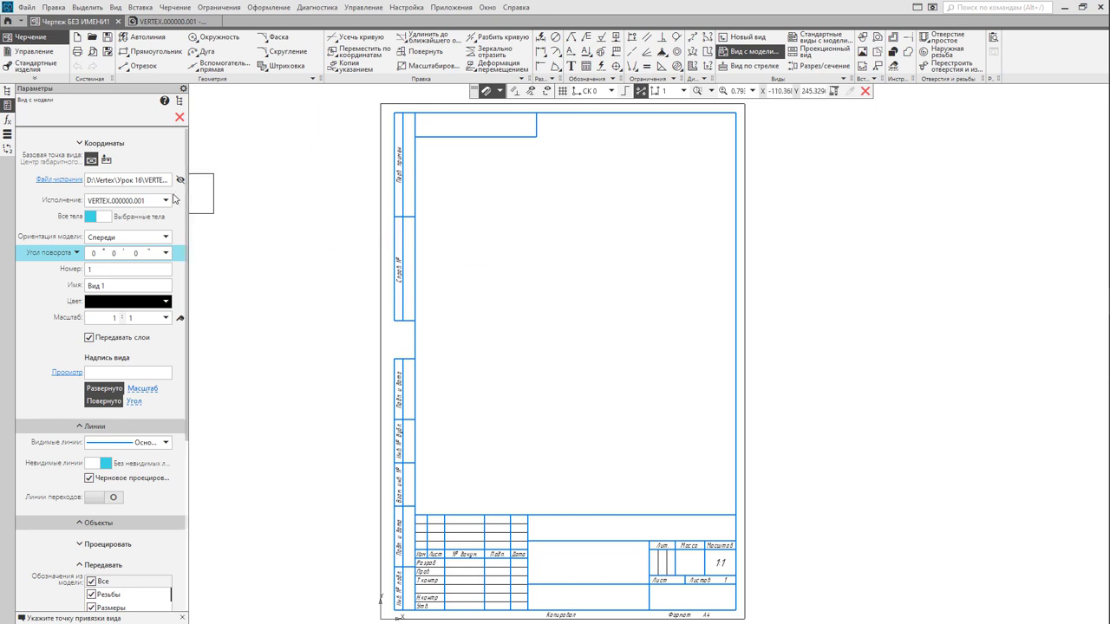
{"action": "left_click", "coordinate": [165, 200]}
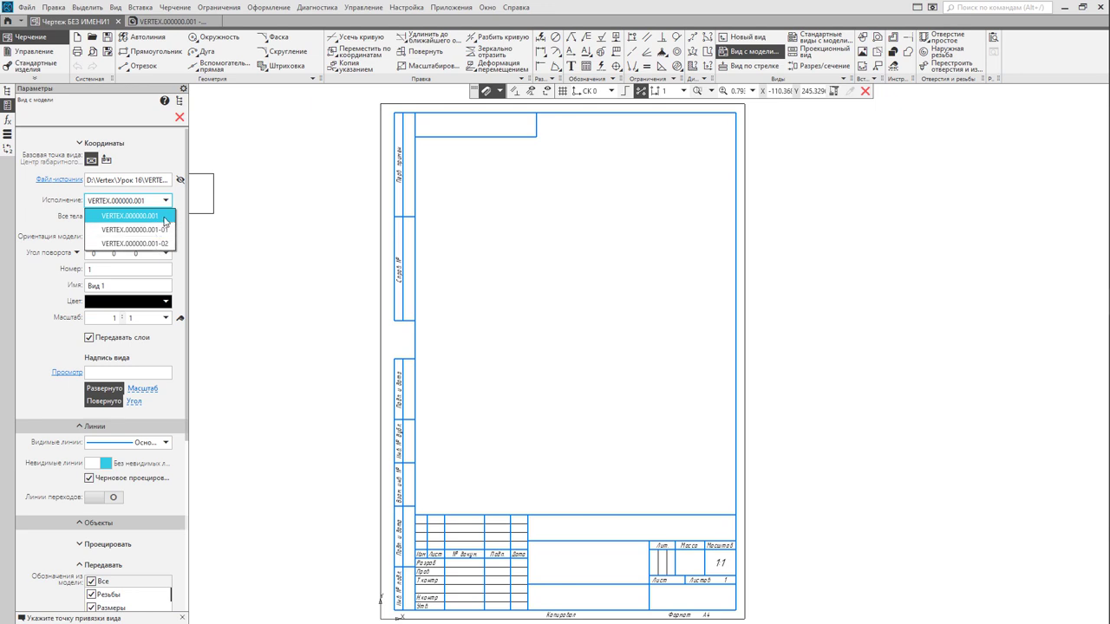
{"action": "left_click", "coordinate": [163, 219]}
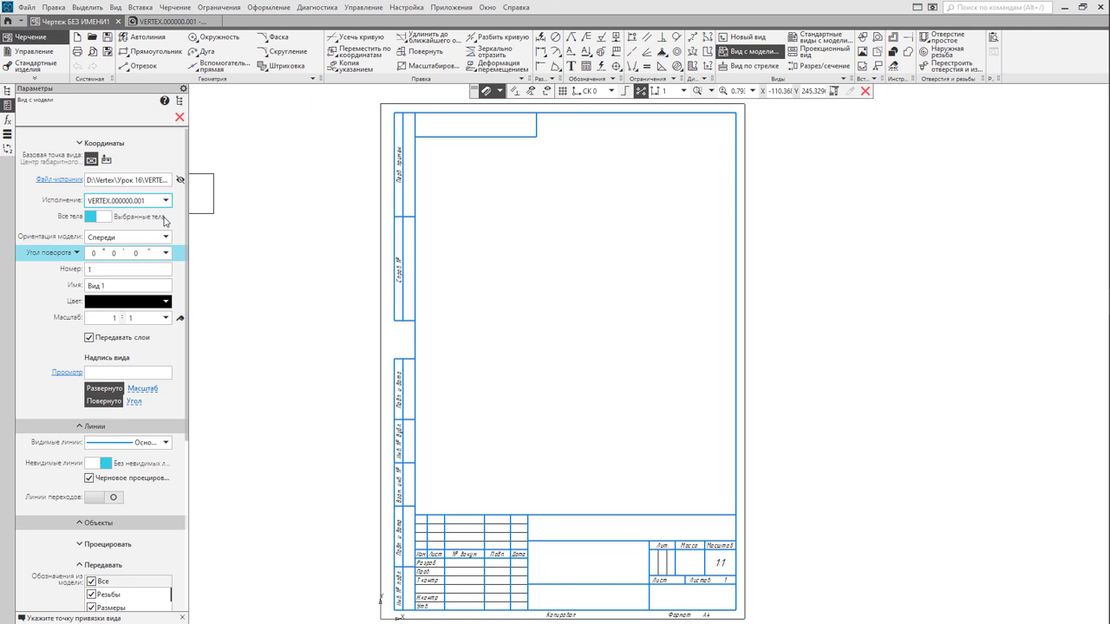
{"action": "left_click", "coordinate": [166, 237]}
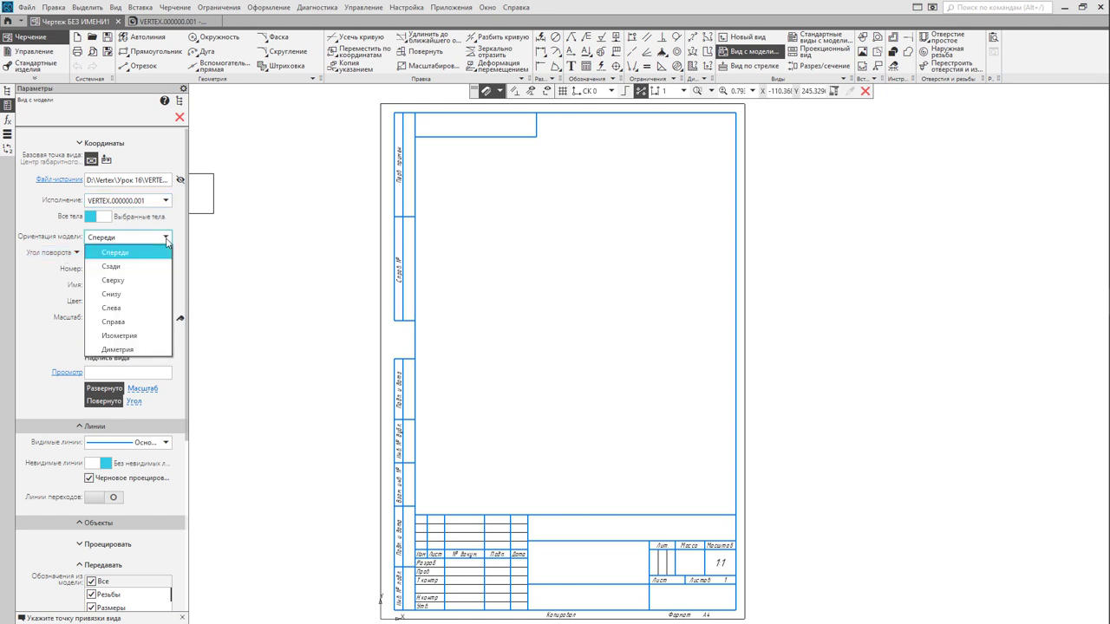
{"action": "left_click", "coordinate": [152, 280]}
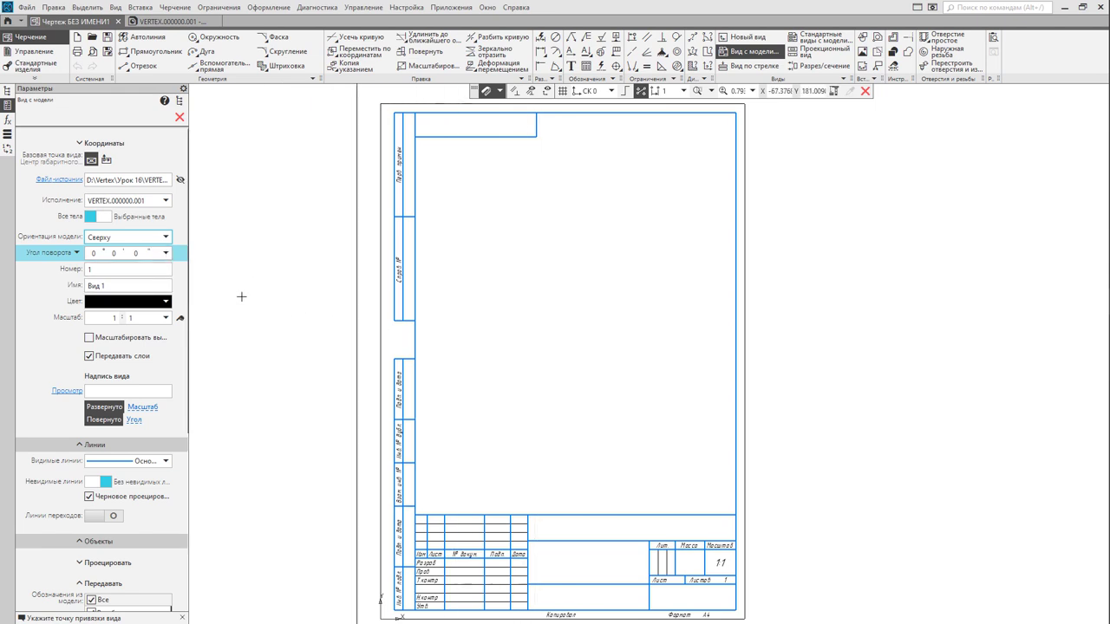
Rotate the view by 90°, scale it to 1:5, and place it in the upper half of the A4 sheet
{"action": "left_click", "coordinate": [166, 252]}
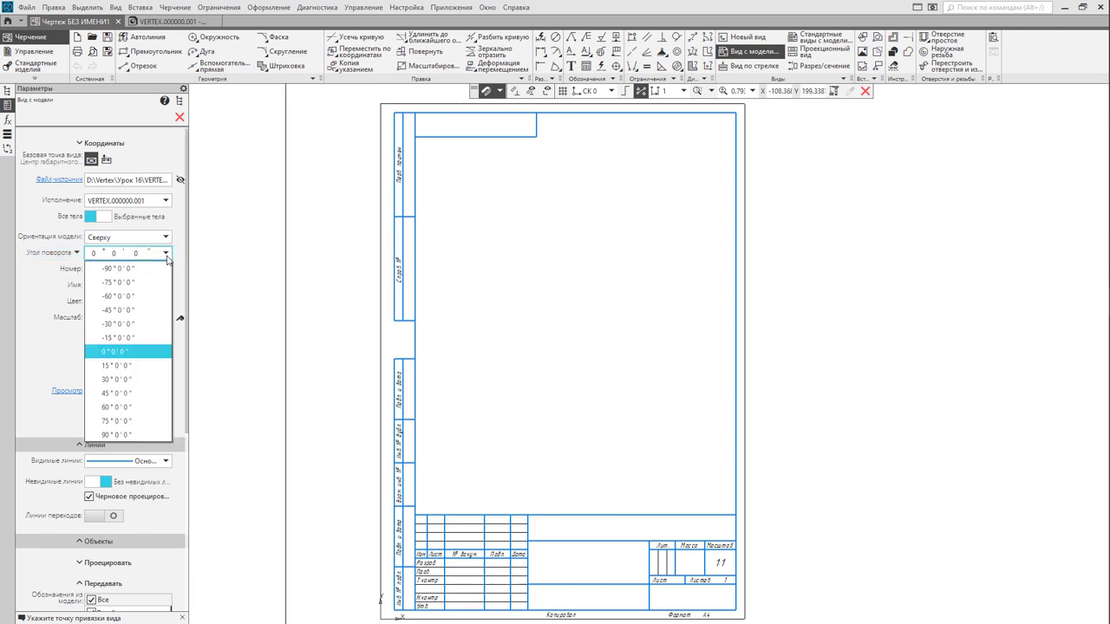
{"action": "left_click", "coordinate": [136, 434]}
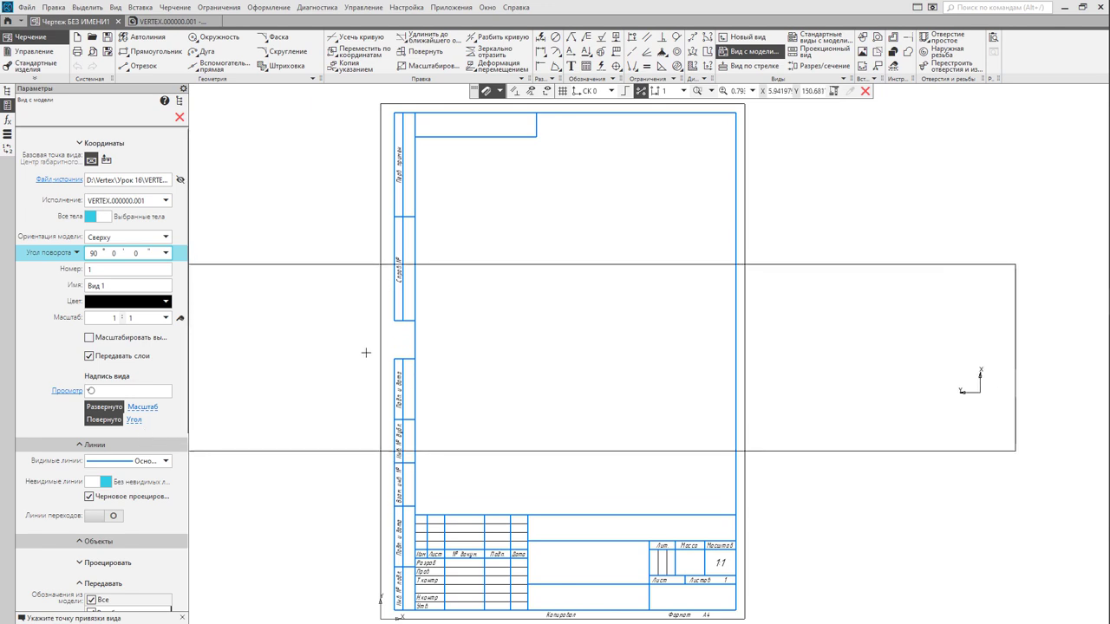
{"action": "left_click", "coordinate": [166, 318]}
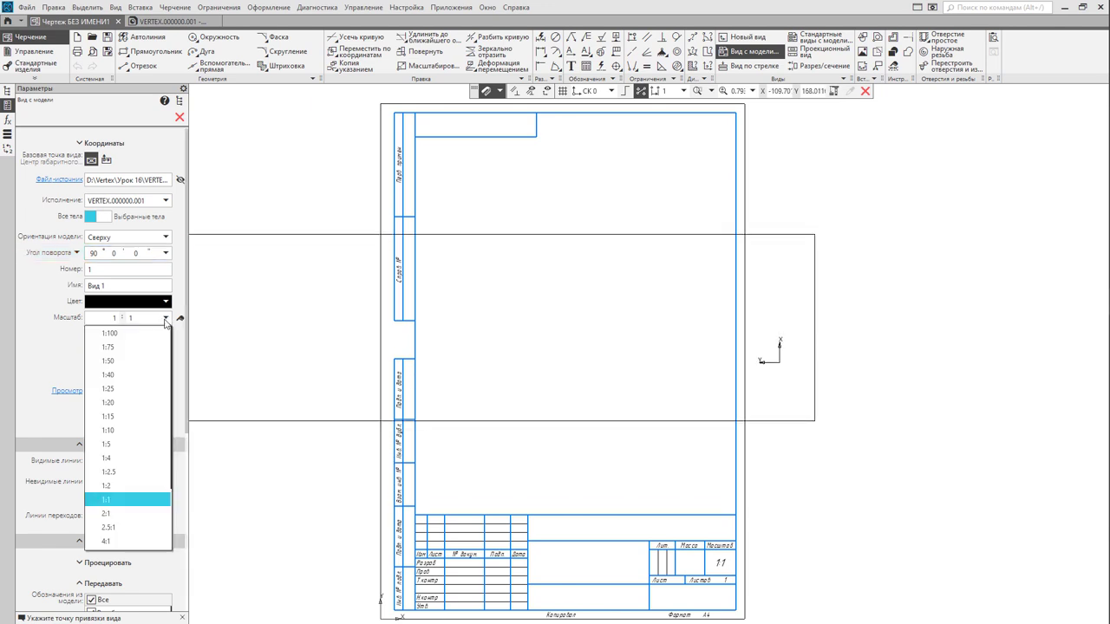
{"action": "left_click", "coordinate": [141, 443]}
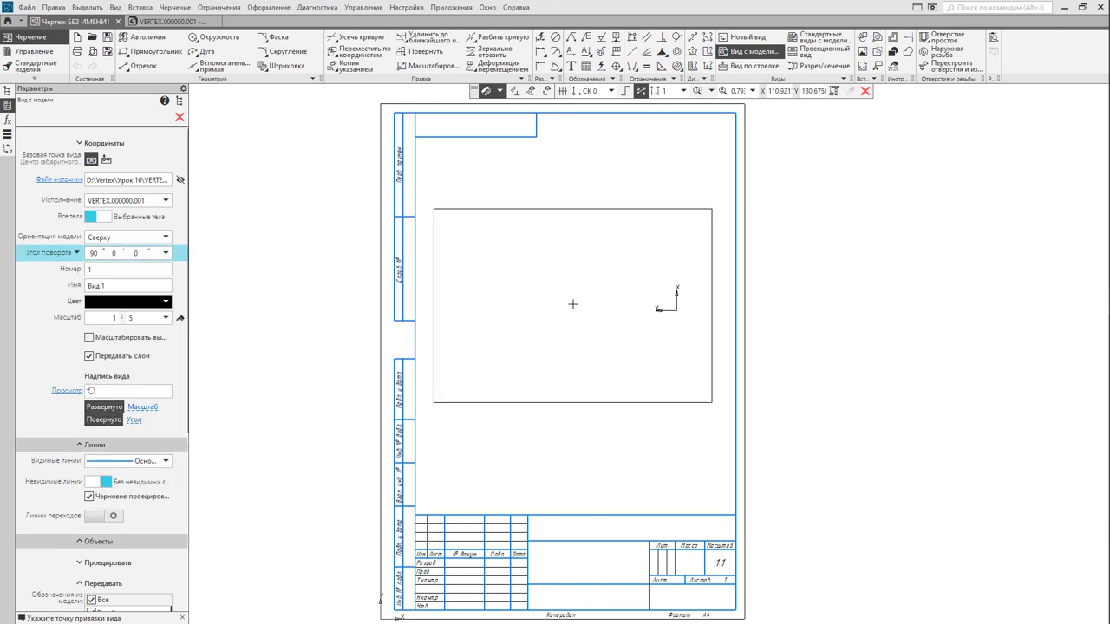
{"action": "left_click", "coordinate": [574, 249]}
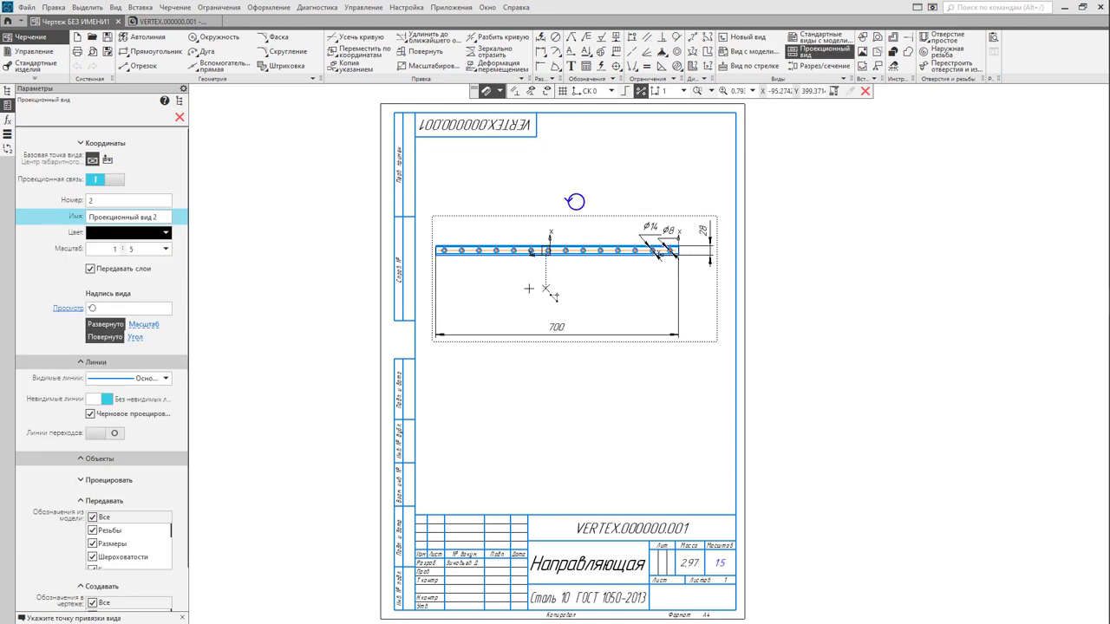